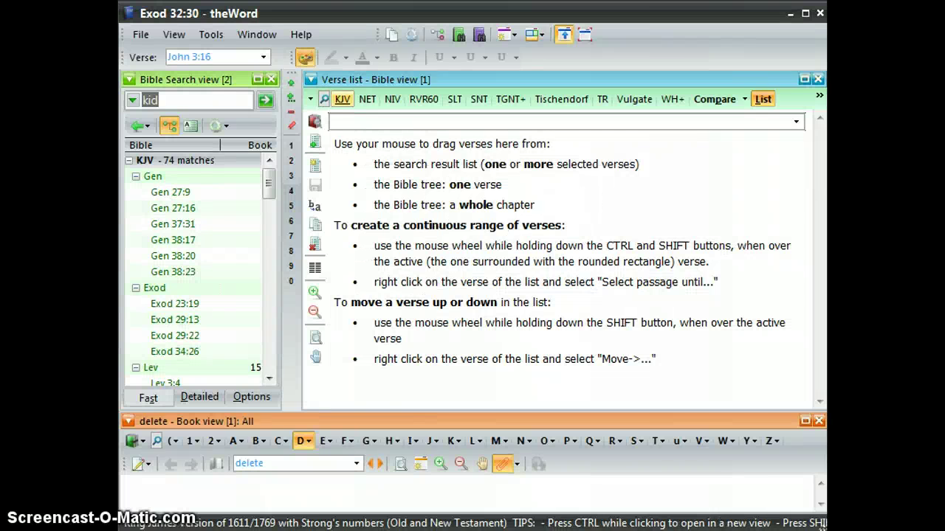
Switch the Bible view from the verse list to the KJV text and select Exodus 32:28.
left_click(342, 98)
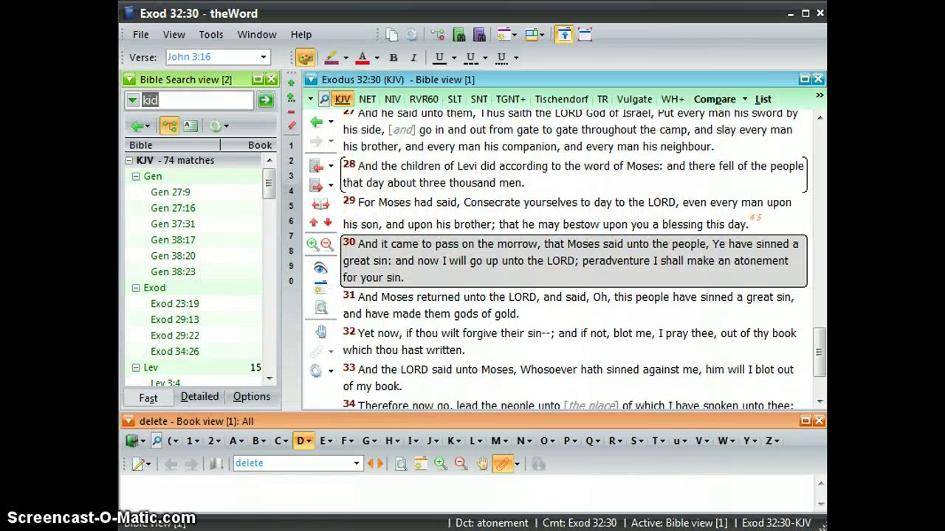
left_click(489, 166)
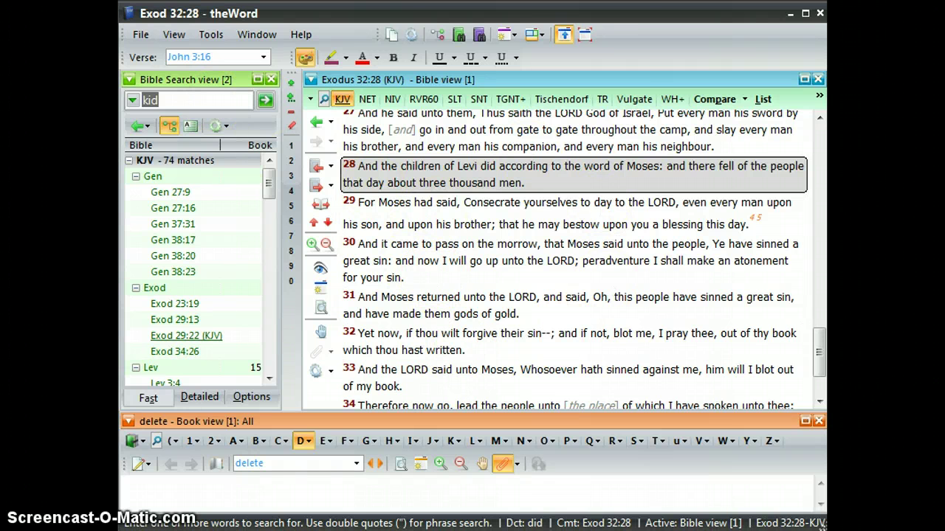
Search the KJV Bible for "atone", replacing the previous search word.
mouse_move(177, 303)
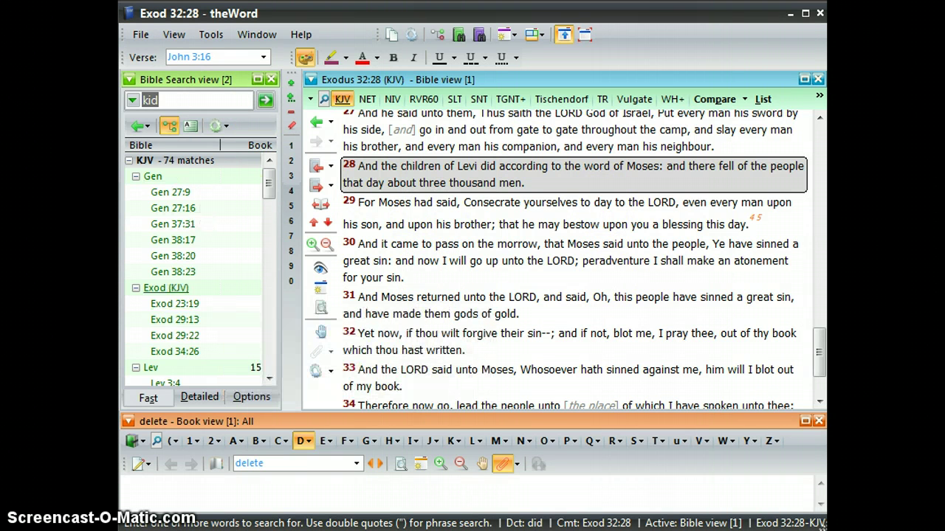
mouse_move(185, 208)
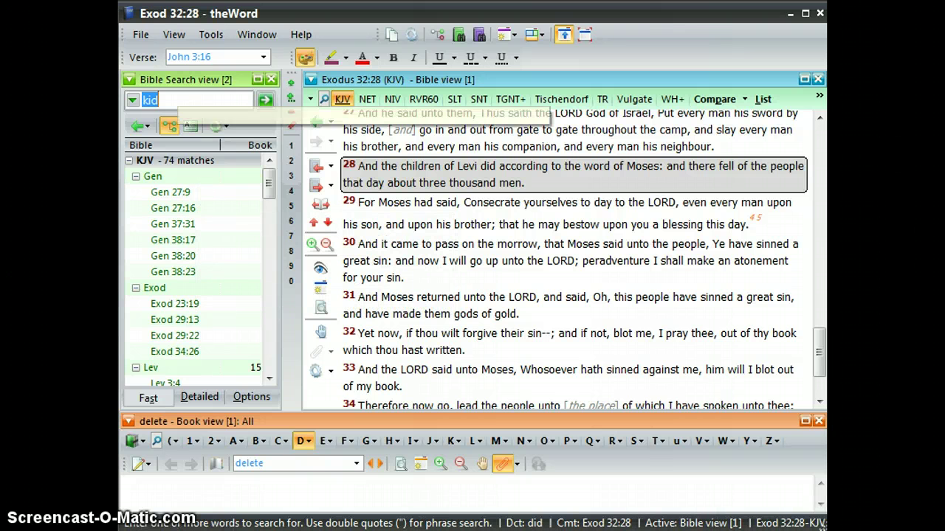
type("atone")
key("Return")
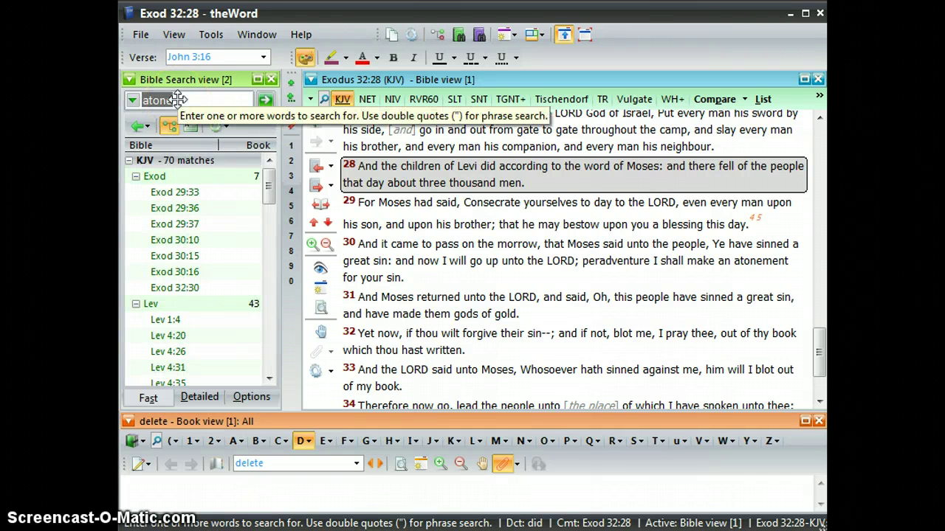
View the detailed Bible search options and run the "atone" search again.
left_click(201, 396)
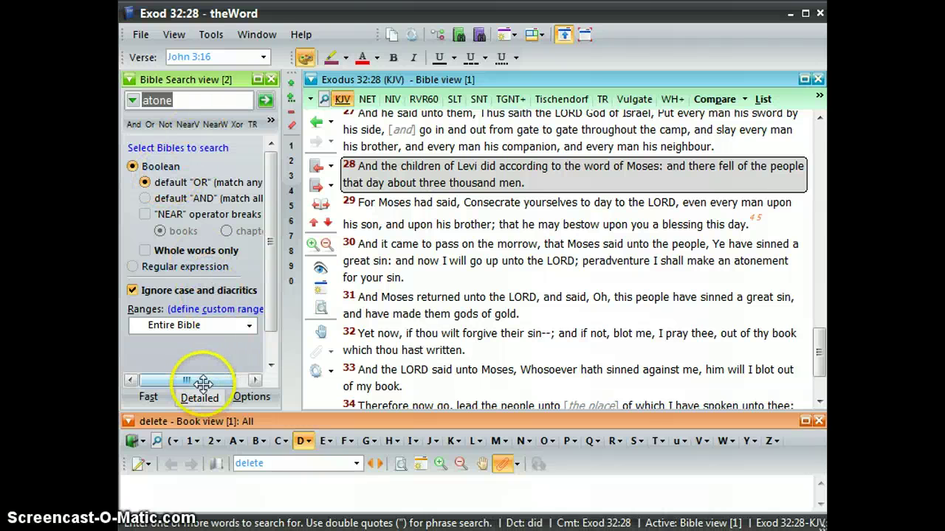
left_click(265, 100)
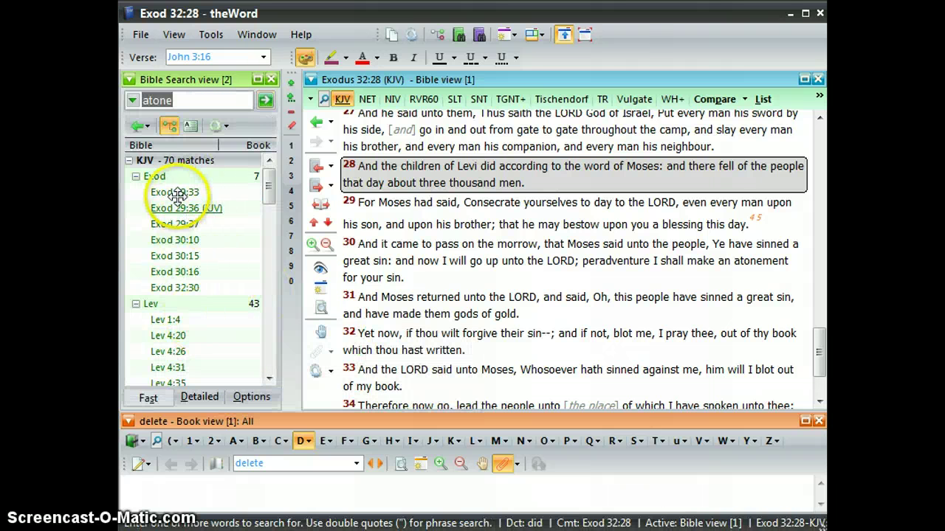
mouse_move(209, 194)
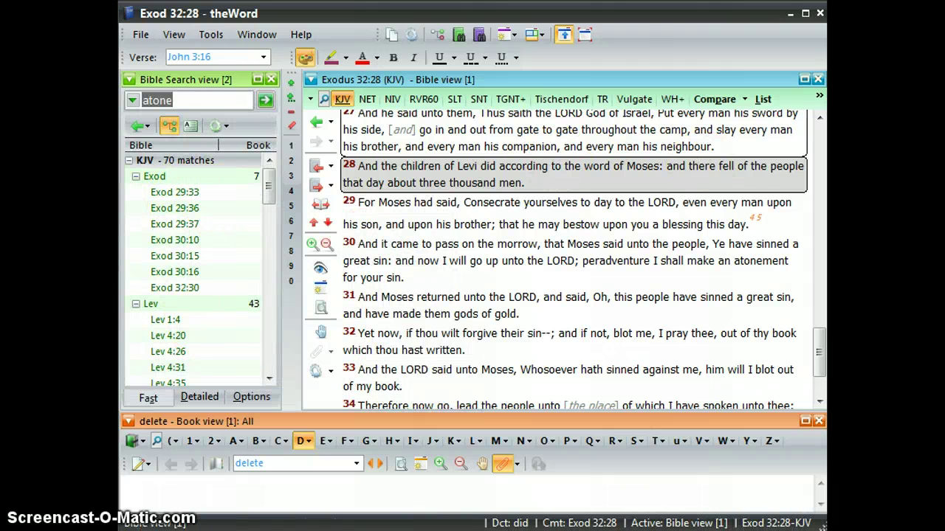
Show the verse list in the Bible view, leaving the verse reference prompt without entering a verse.
left_click(763, 99)
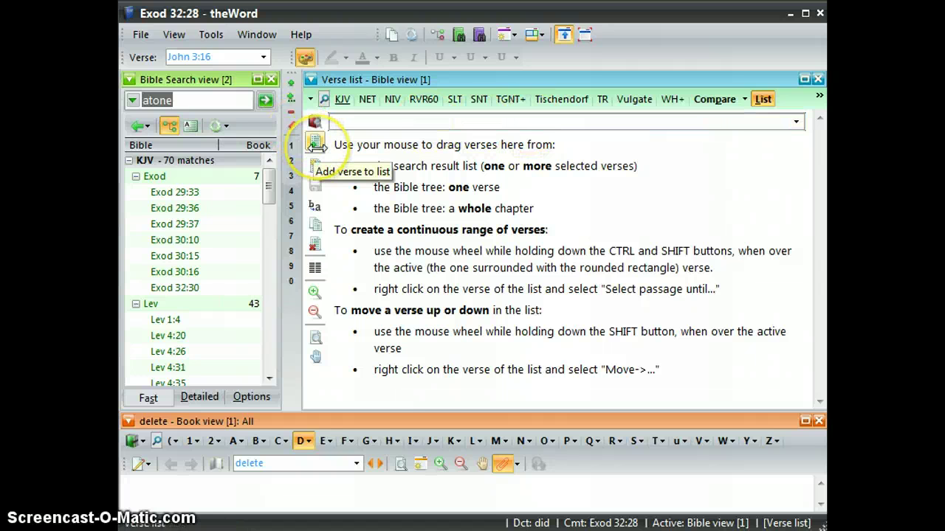
left_click(316, 144)
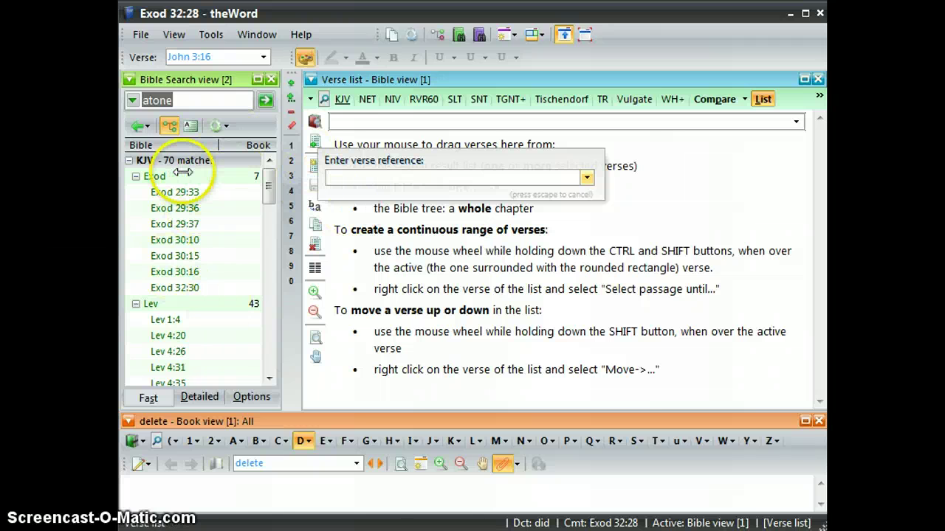
left_click(381, 209)
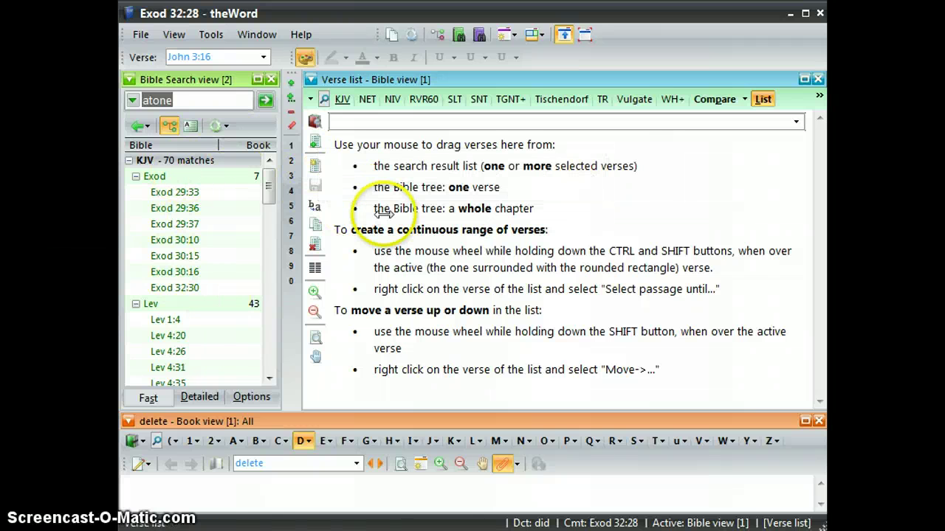
left_click(317, 167)
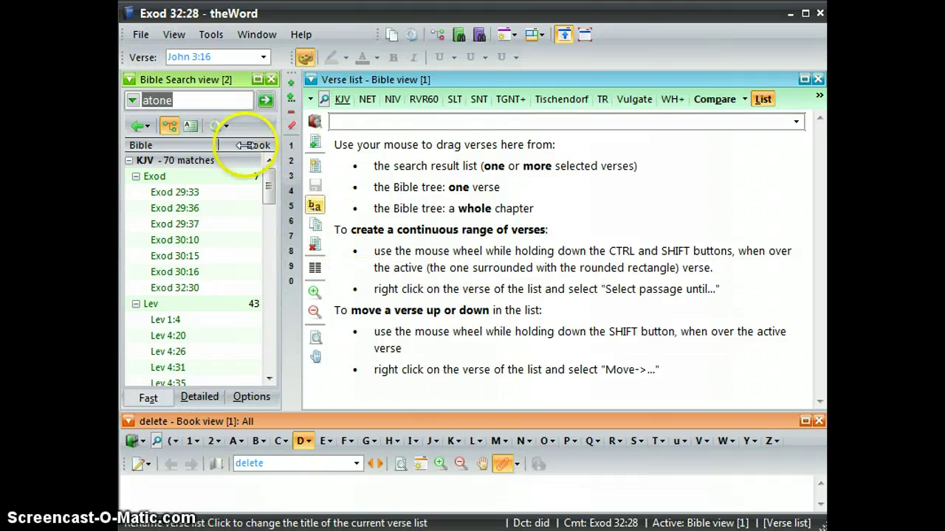
Paste Exodus 29:33 from the search results into the verse list.
right_click(185, 185)
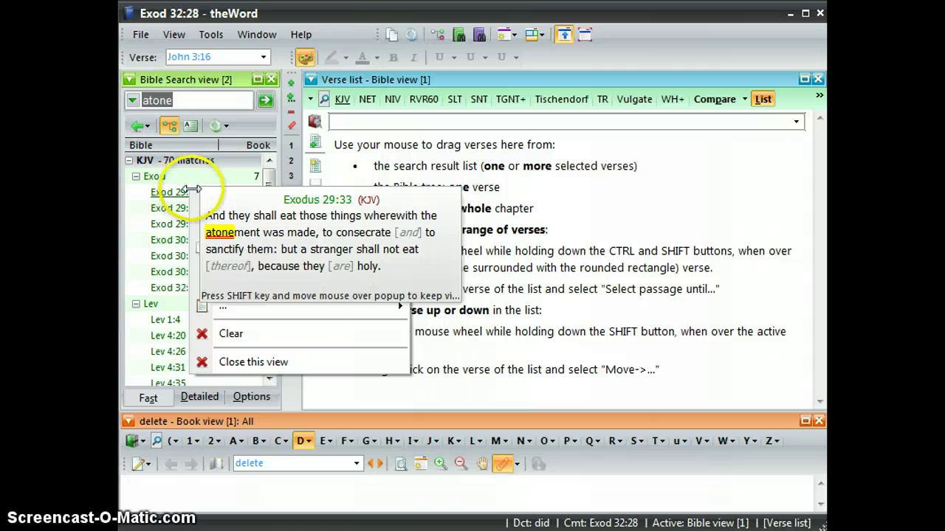
mouse_move(282, 312)
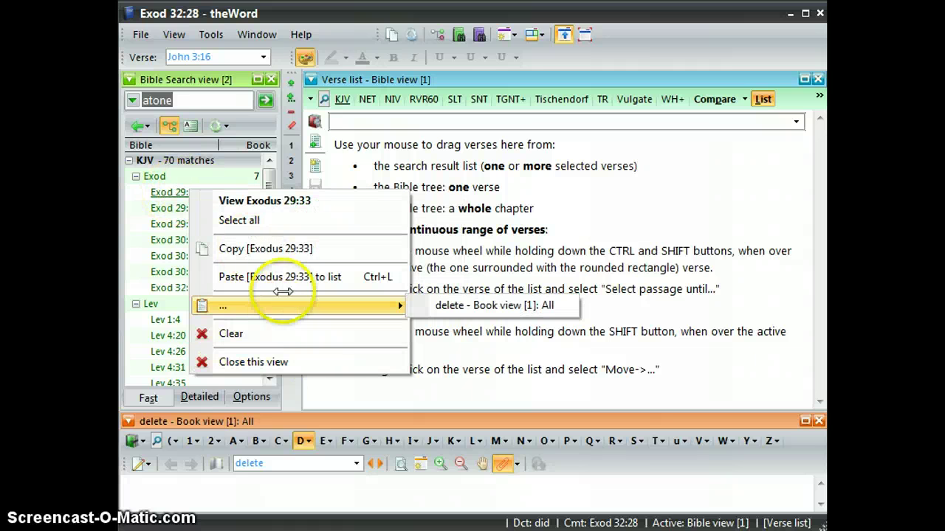
left_click(283, 277)
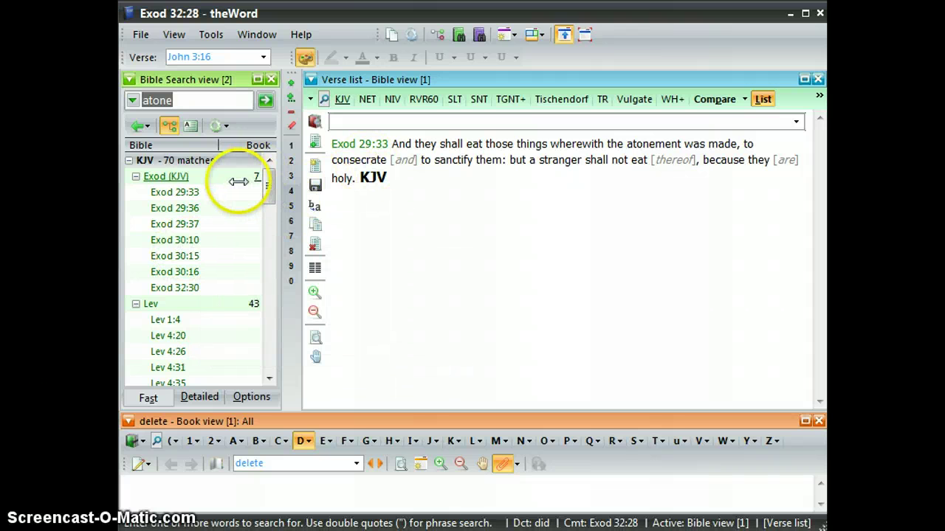
Select all the "atone" search results and paste the selected verses into the verse list.
right_click(198, 175)
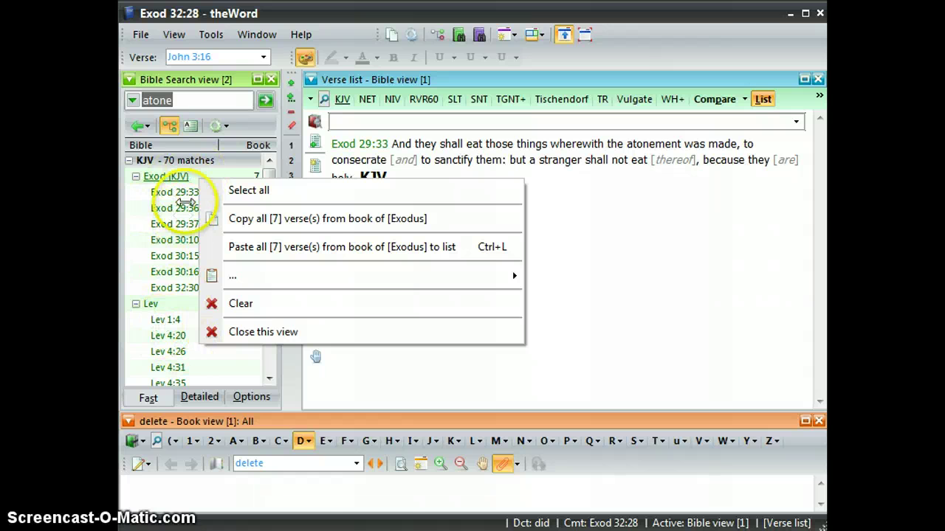
left_click(260, 191)
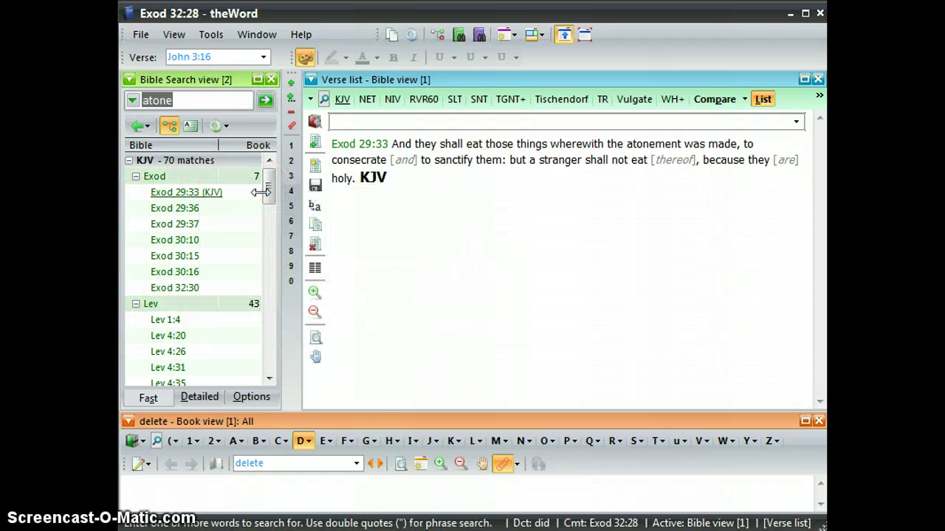
mouse_move(260, 192)
left_mouse_down()
mouse_move(214, 204)
mouse_move(231, 192)
left_mouse_up()
right_click(230, 192)
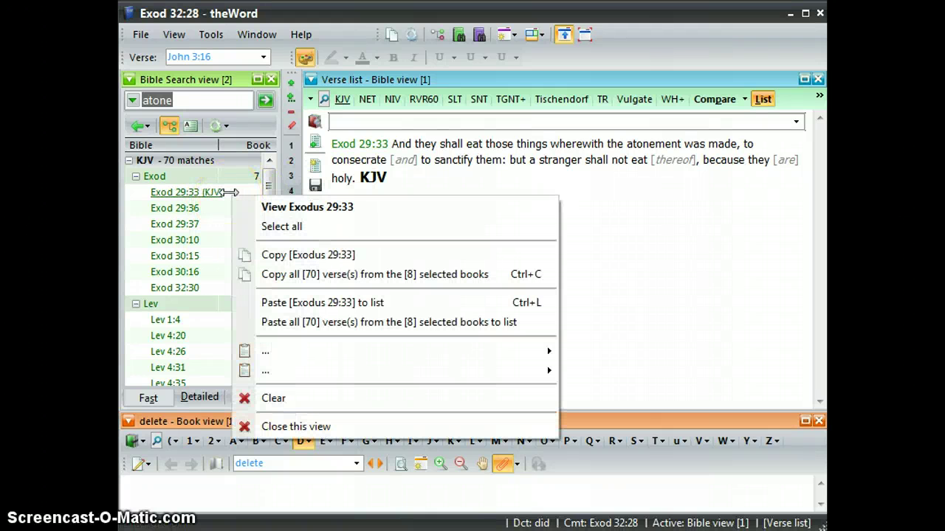
left_click(207, 190)
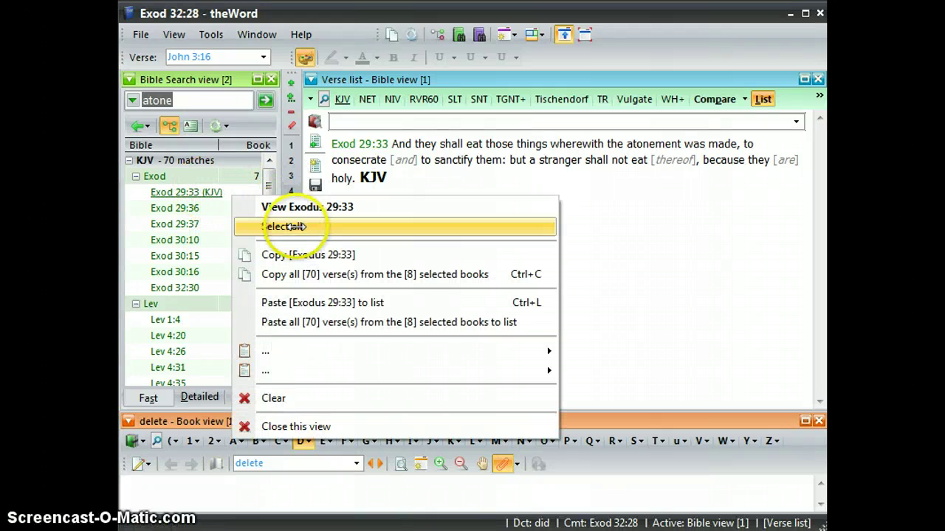
right_click(214, 209)
mouse_move(214, 208)
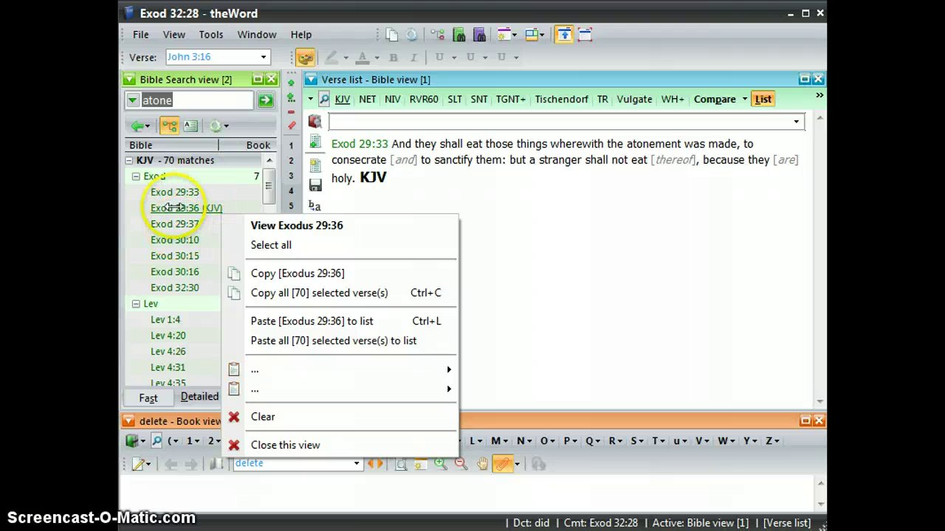
left_click(347, 341)
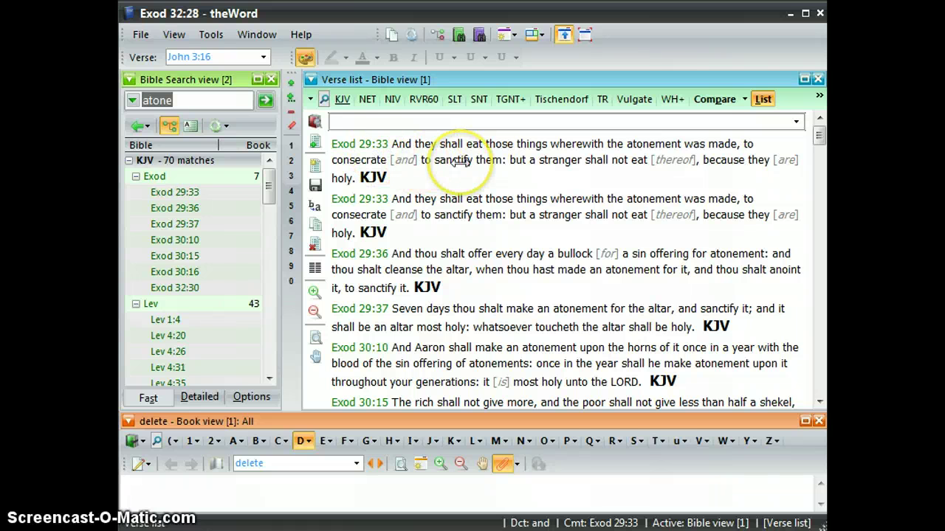
Delete the first of the two Exodus 29:33 entries from the verse list.
left_click(417, 146)
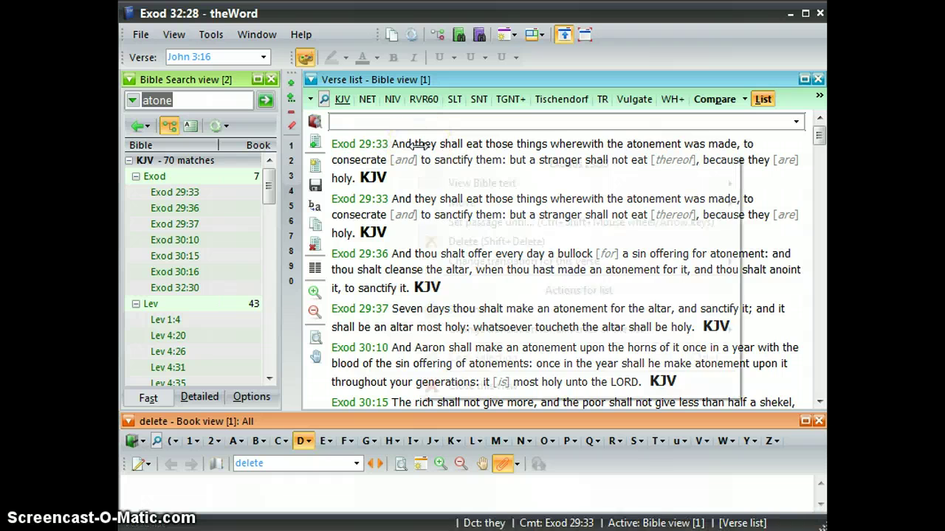
right_click(418, 146)
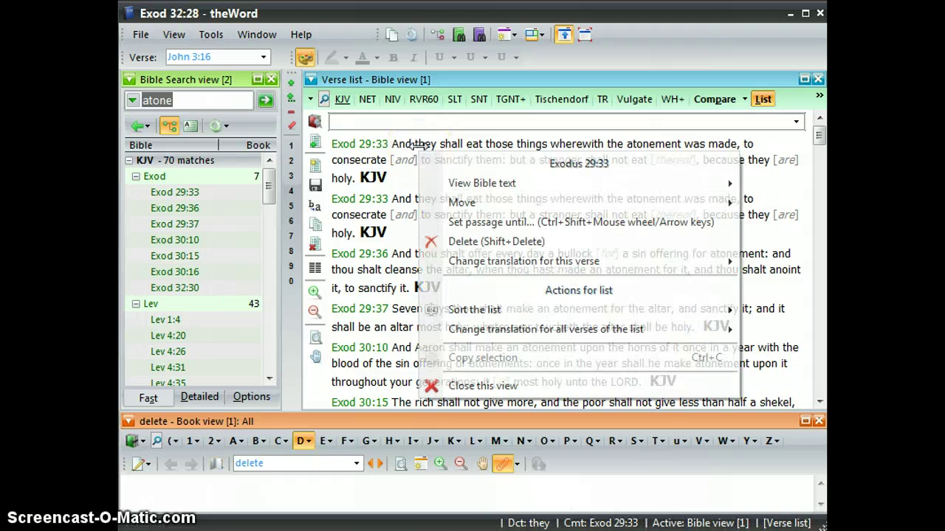
left_click(469, 242)
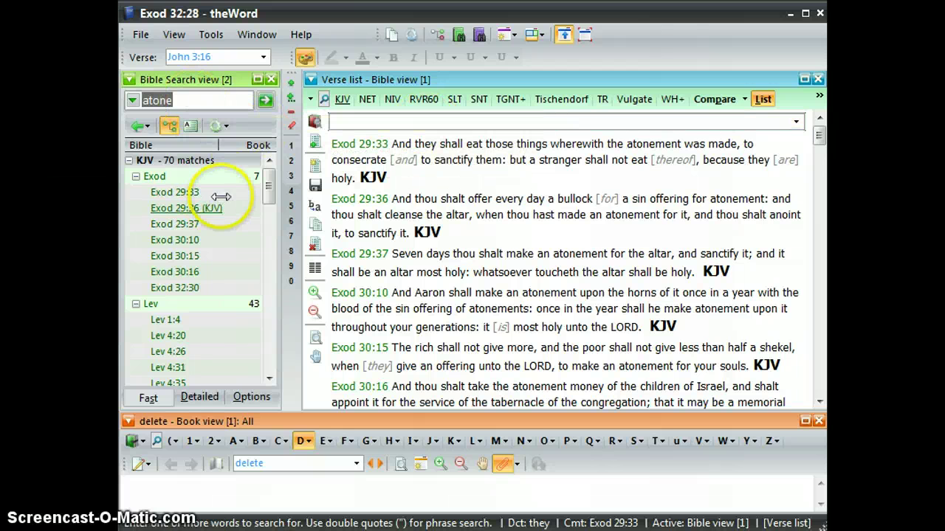
Open Exodus 29:33 in the KJV text and turn on the Strong's numbers.
left_click(413, 151)
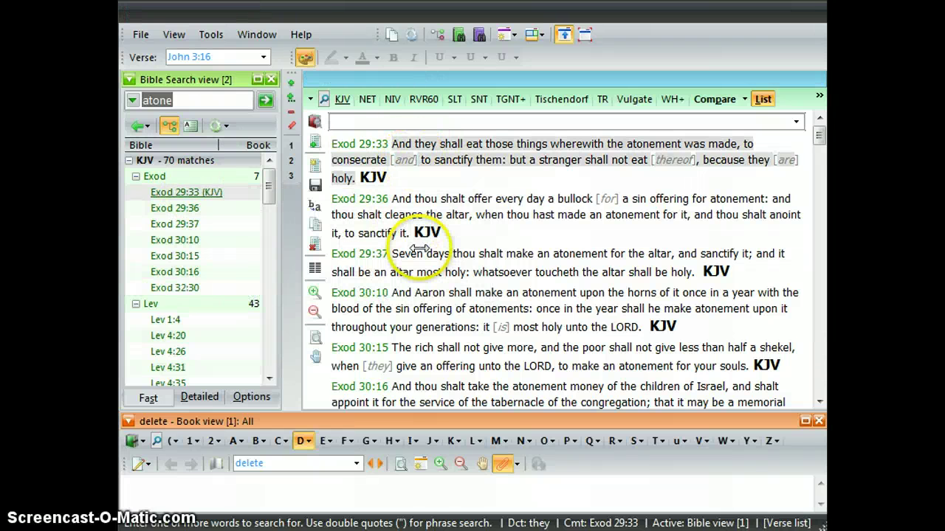
left_click(325, 98)
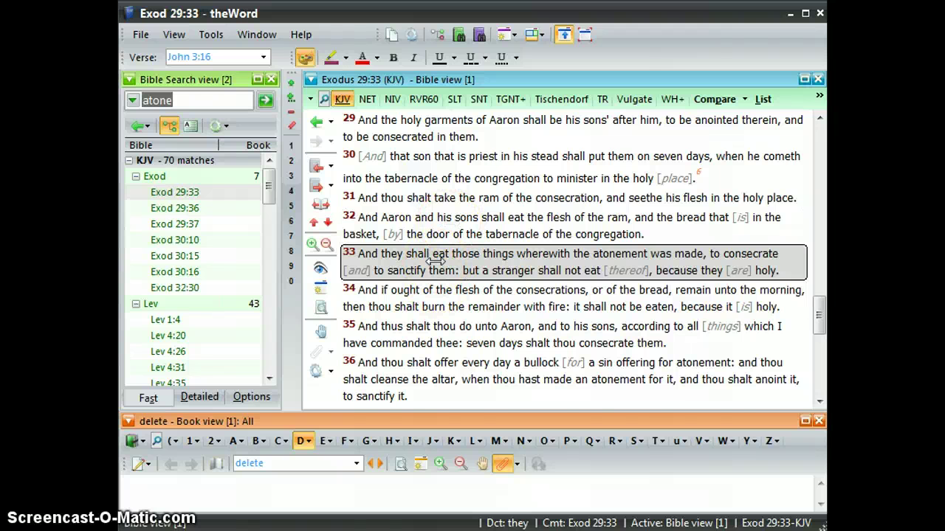
key("ctrl+shift+s")
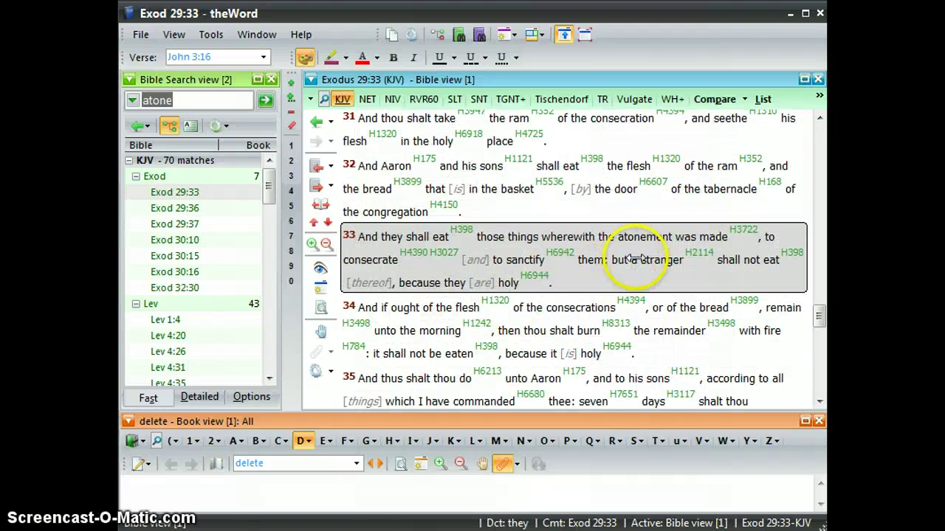
Open Exodus 29:36 from the search results and examine the definitions of H3725 and H3722 beside "atonement".
left_click(190, 209)
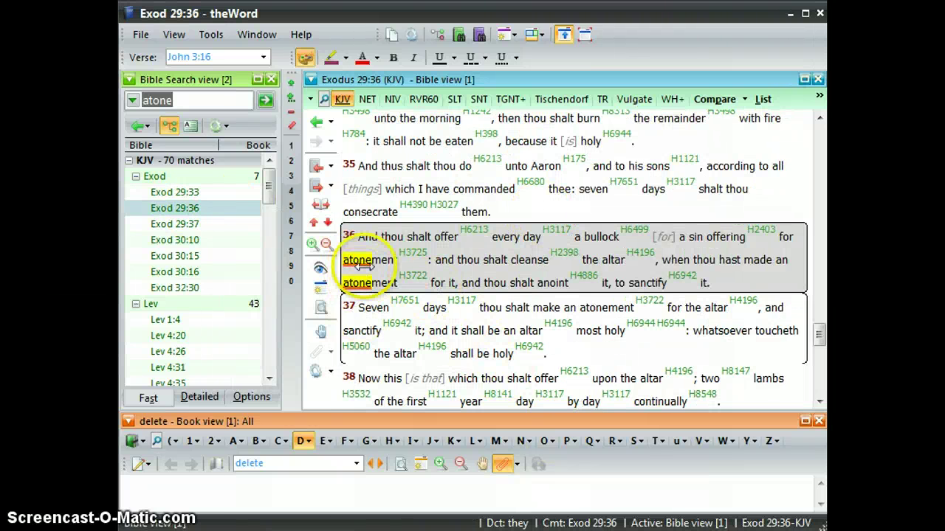
mouse_move(412, 255)
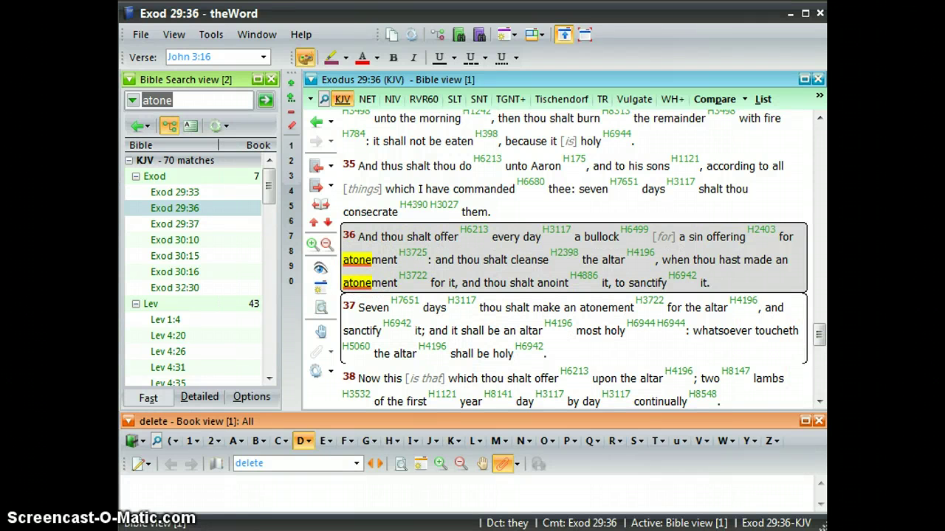
scroll(818, 334, "down", 2)
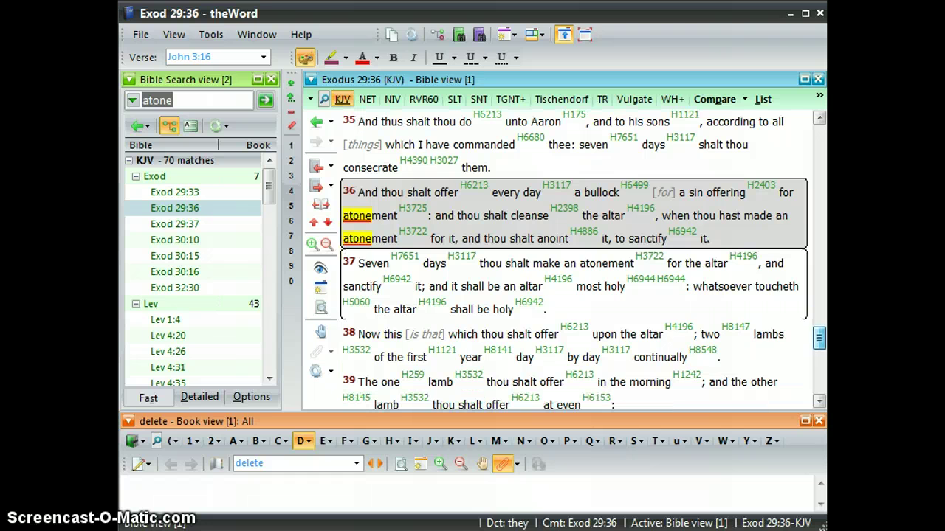
mouse_move(408, 228)
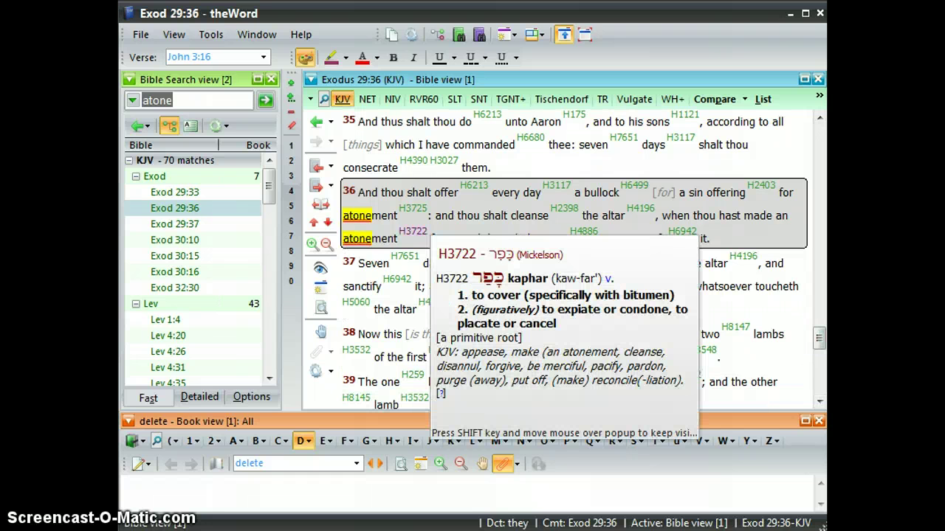
left_click(409, 209)
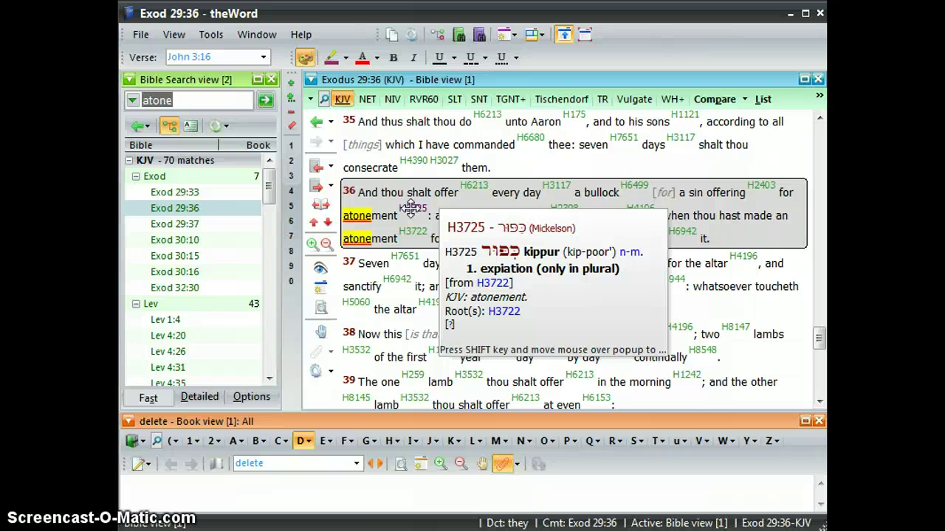
mouse_move(411, 229)
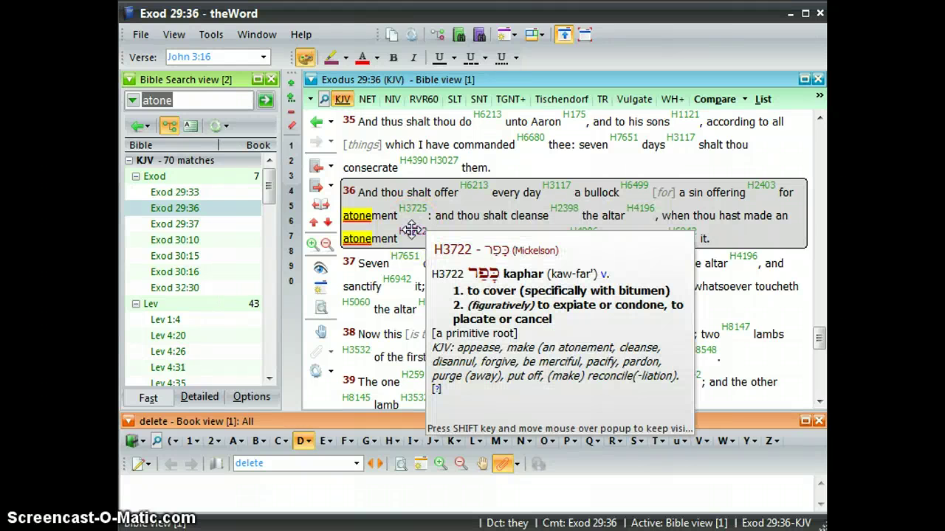
Search the KJV for both Strong's numbers with the query "h3725 h3722".
left_click(188, 100)
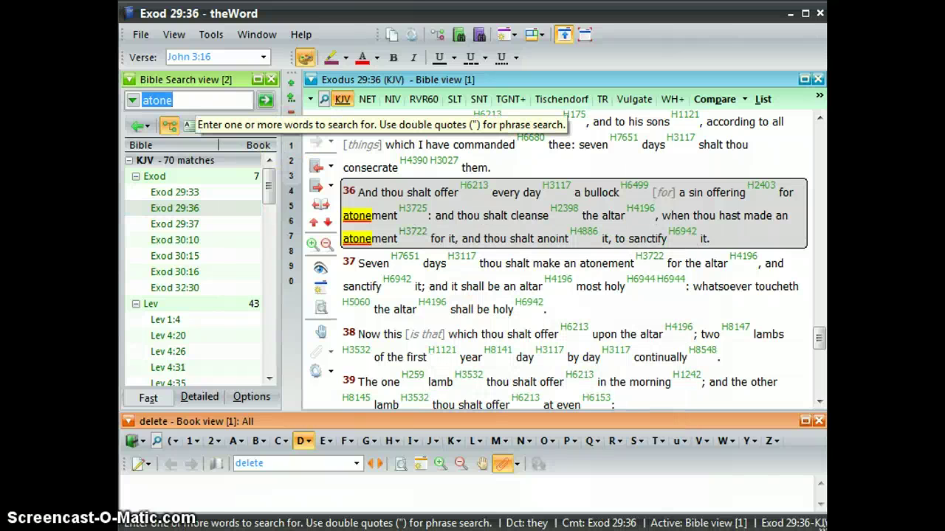
key("BackSpace")
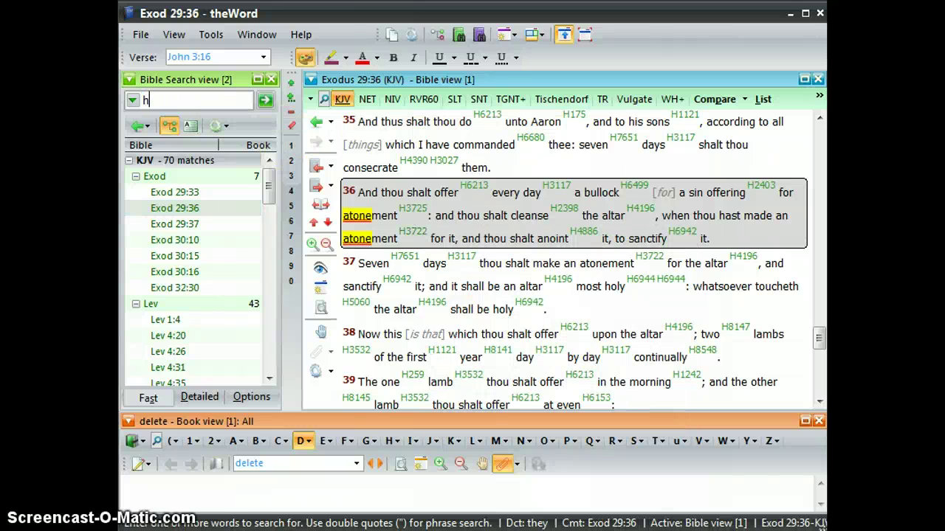
type("h3725 h3722")
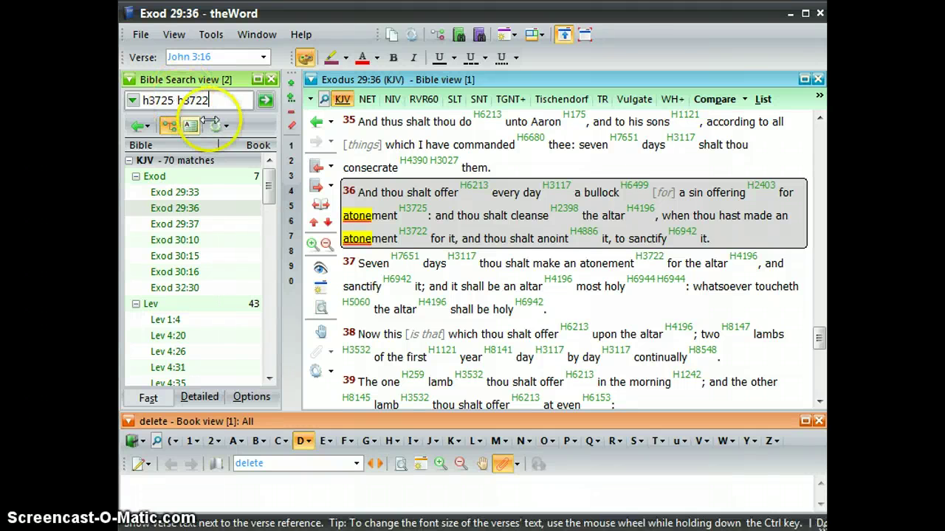
left_click(184, 79)
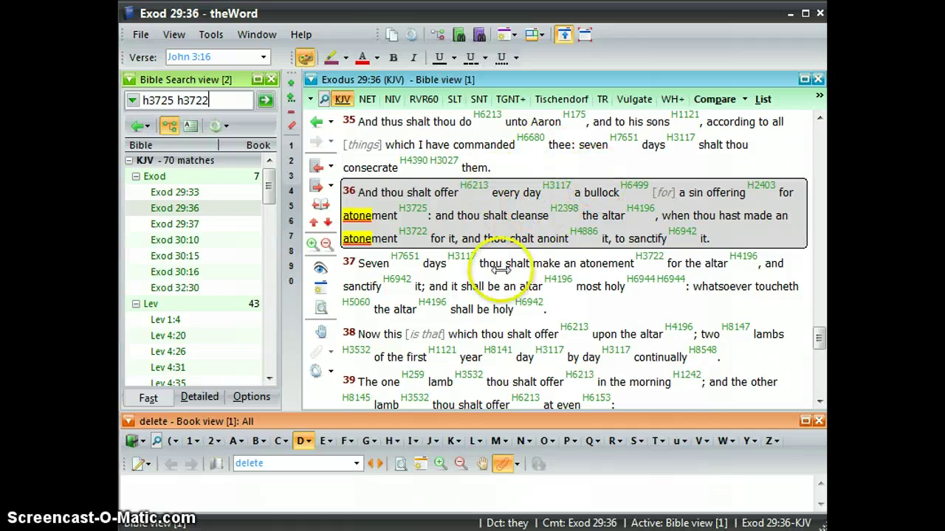
mouse_move(562, 209)
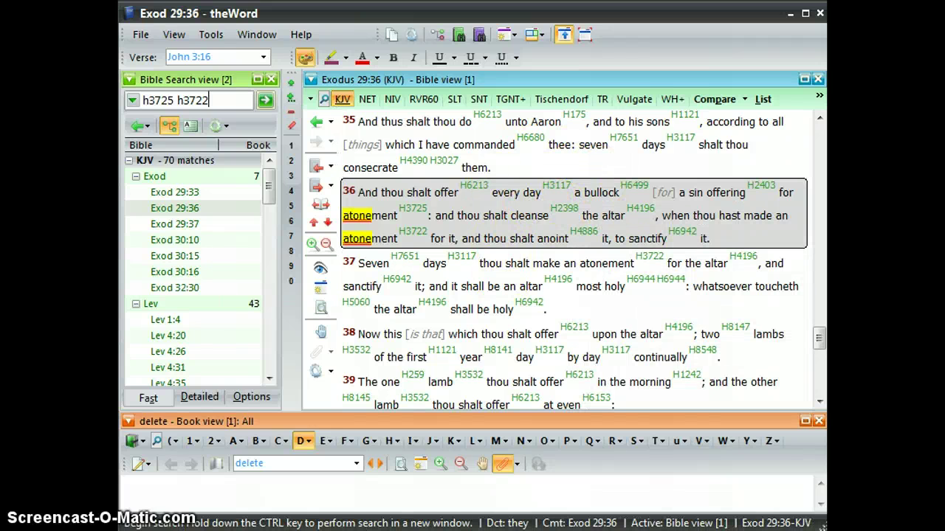
left_click(265, 100)
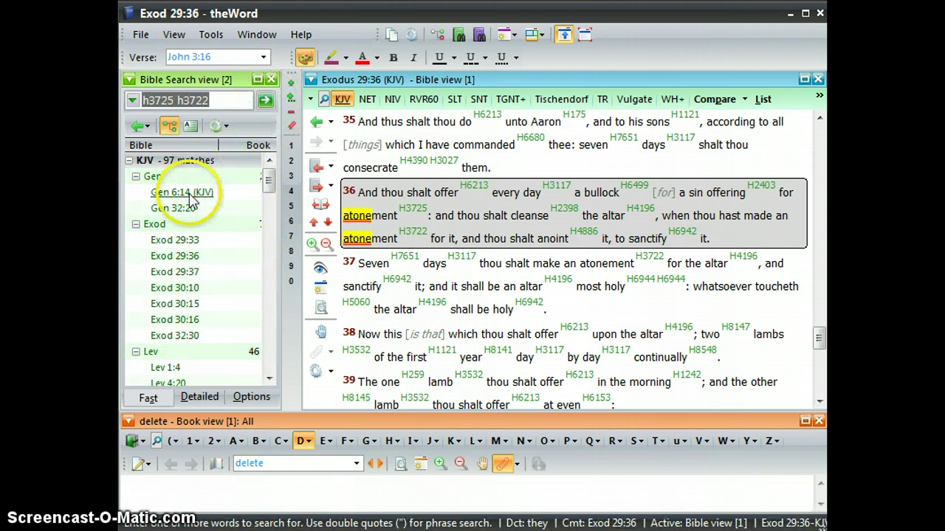
Return to the KJV text at Exodus 29:36 and turn off the Strong's numbers.
left_click(765, 102)
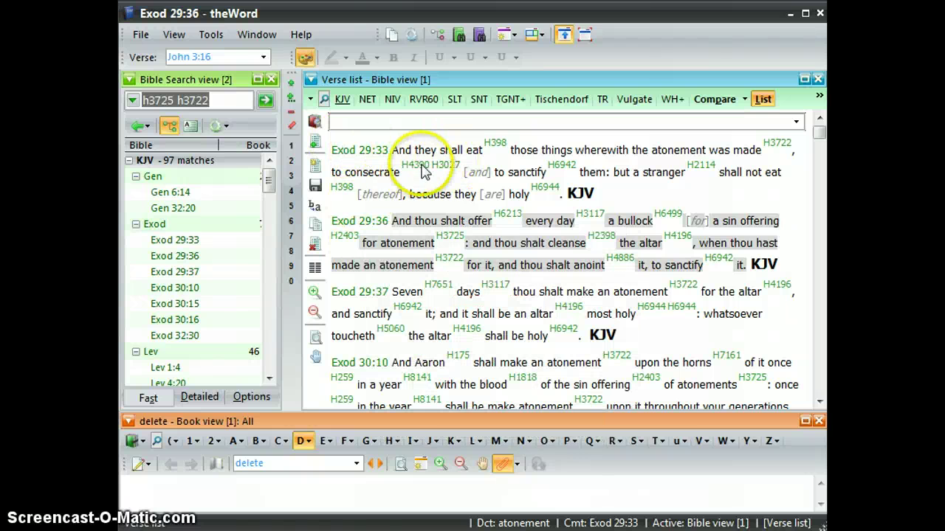
mouse_move(436, 149)
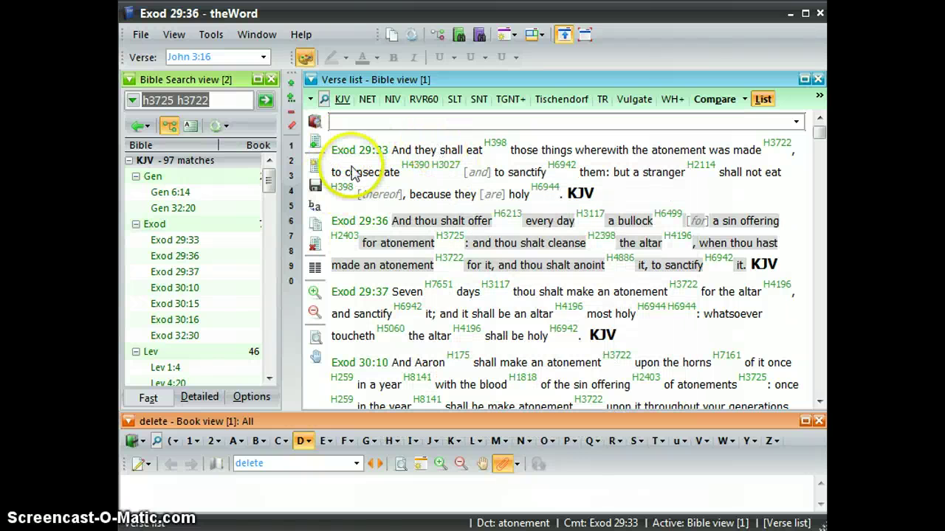
left_click(341, 99)
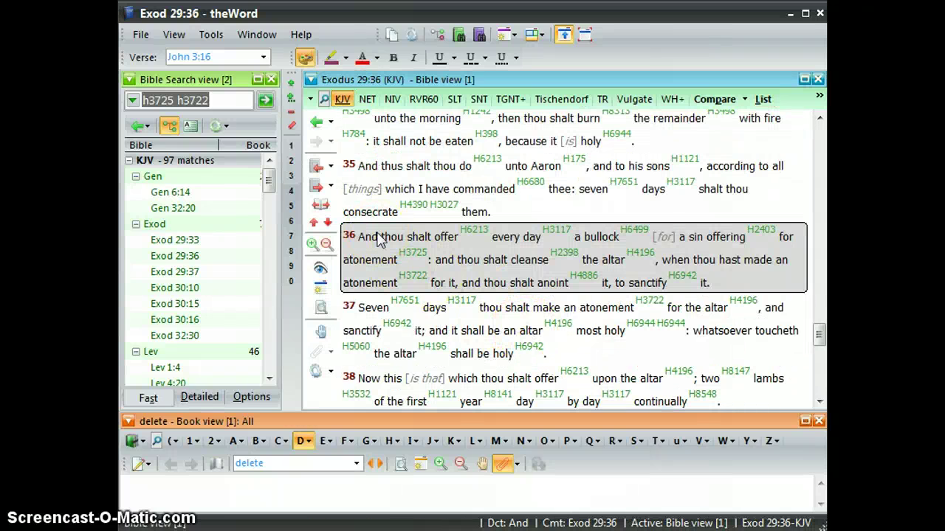
key("ctrl+shift+s")
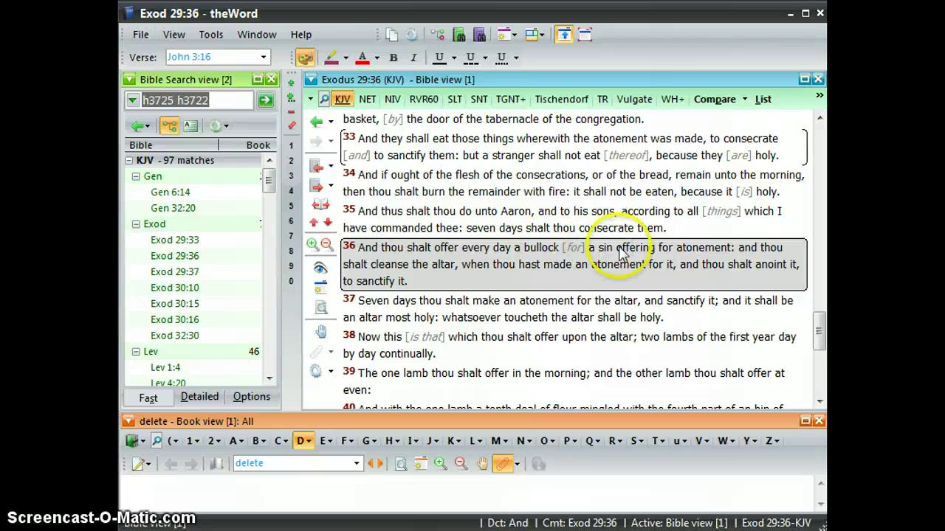
Open the verse list and delete the Exodus 29:33 entry at its start.
left_click(762, 99)
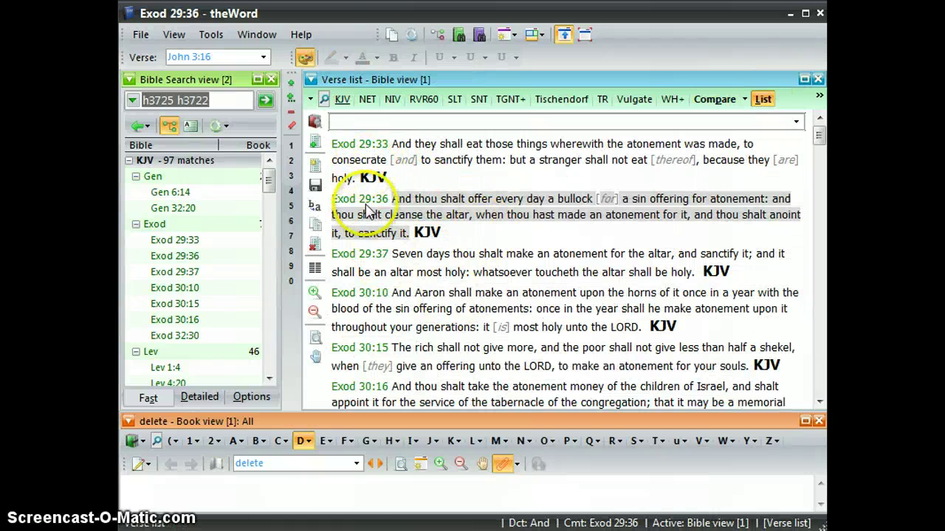
right_click(474, 150)
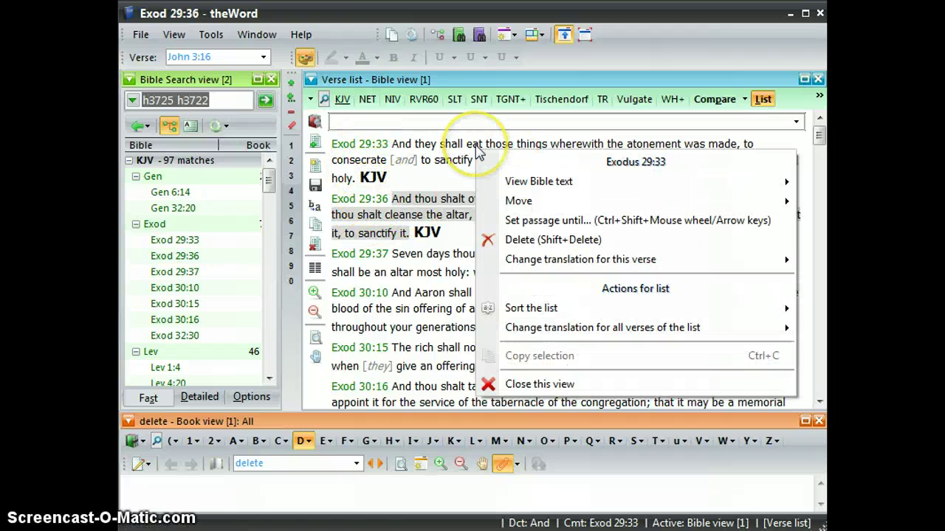
left_click(554, 243)
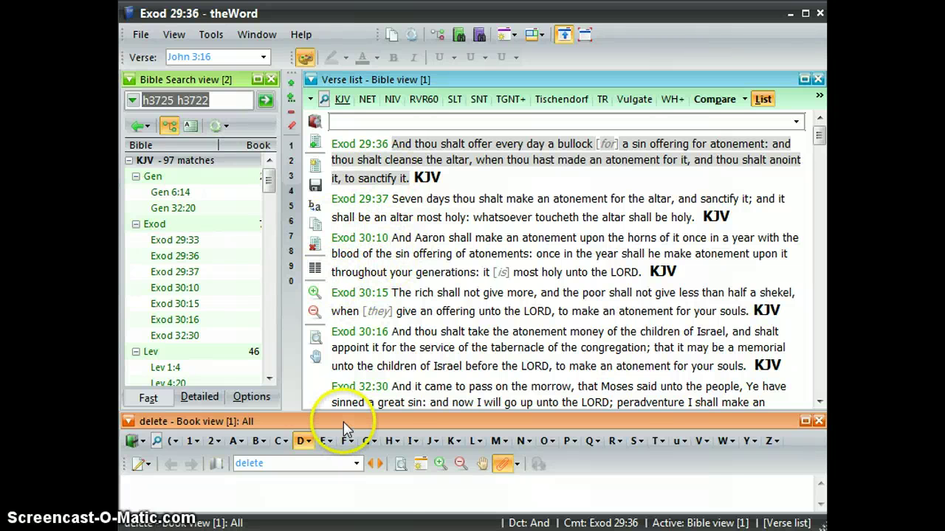
Select all the "h3725 h3722" search results and paste the selected verses into the verse list.
left_click(222, 197)
right_click(223, 197)
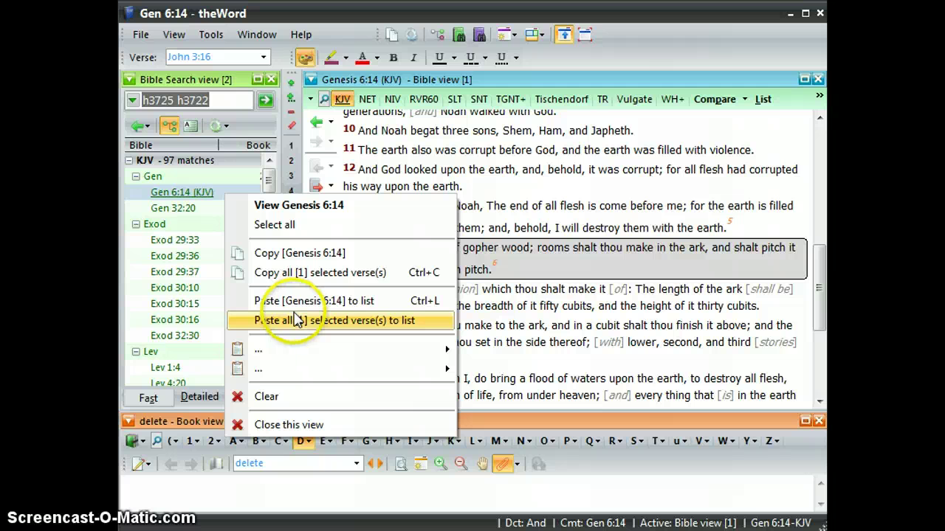
left_click(318, 228)
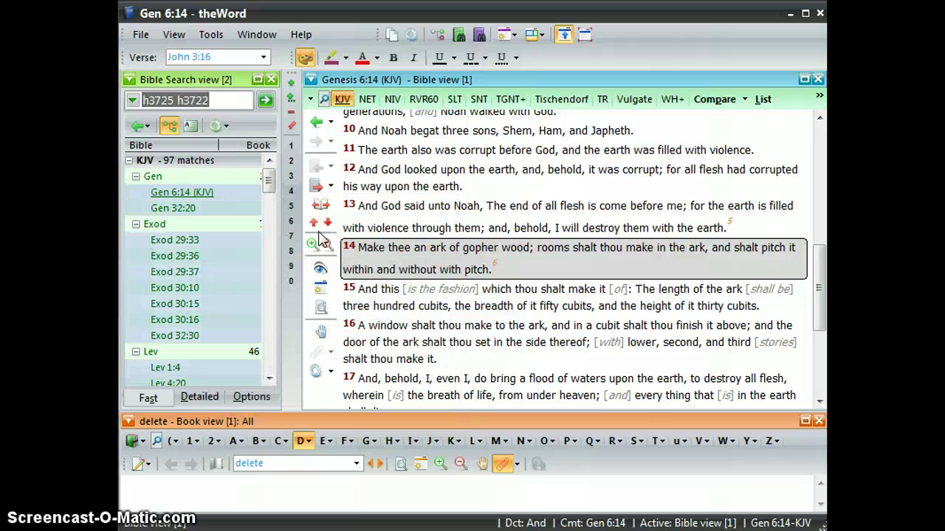
right_click(235, 196)
left_click(281, 327)
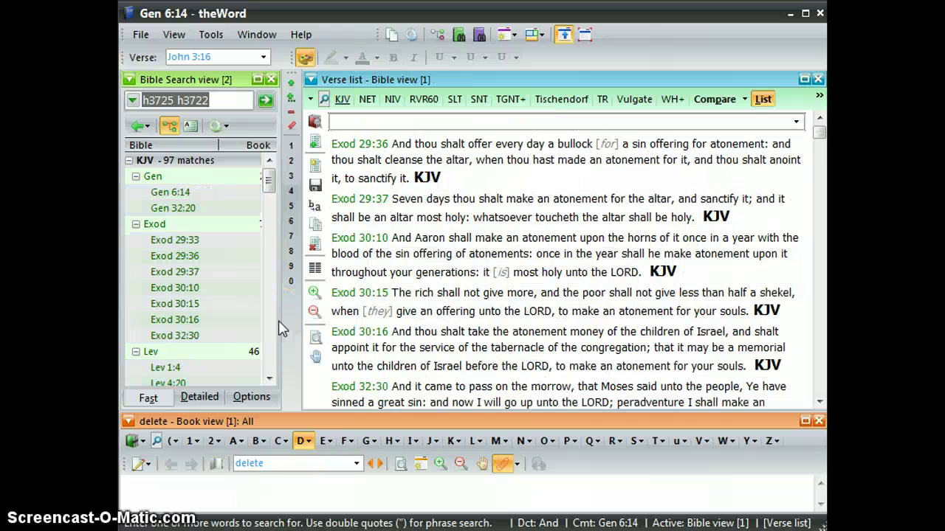
left_click(466, 198)
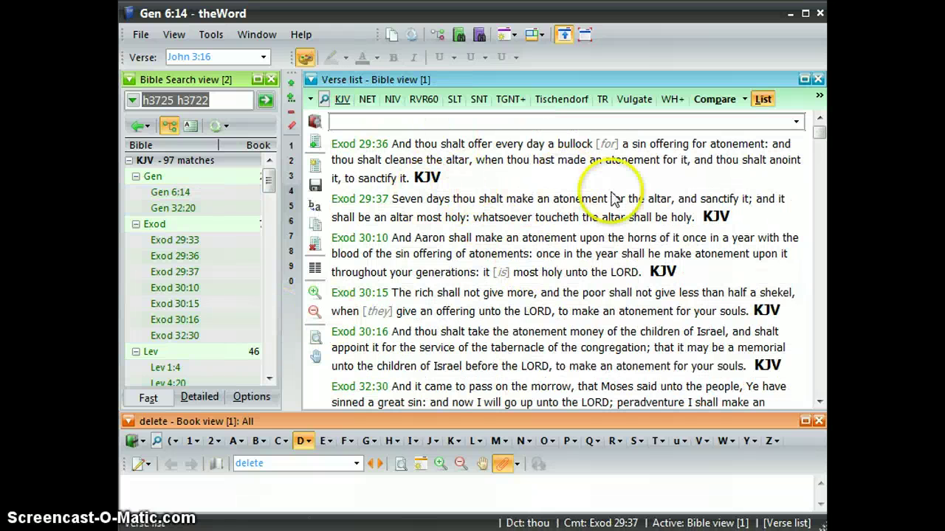
Sort the combined verse list canonically, from Genesis to Revelation.
left_click_drag(819, 140, 679, 248)
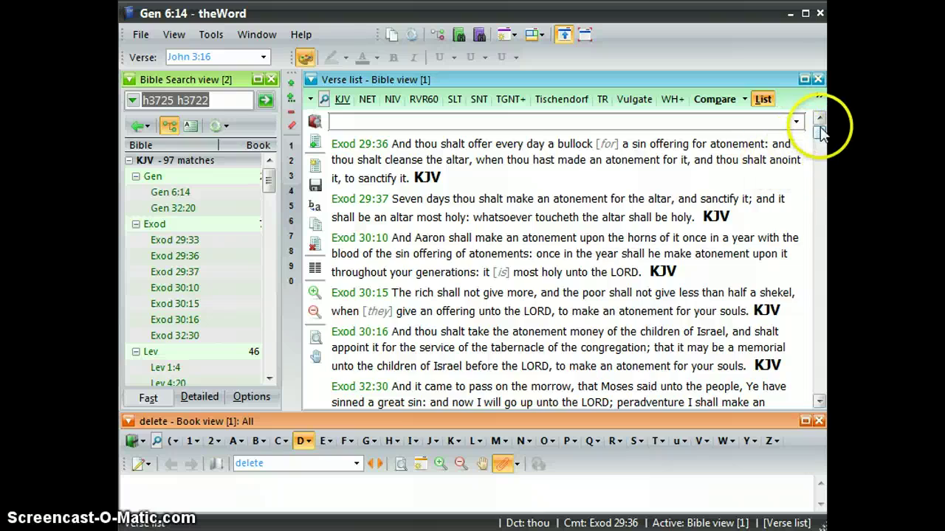
left_click_drag(820, 131, 820, 241)
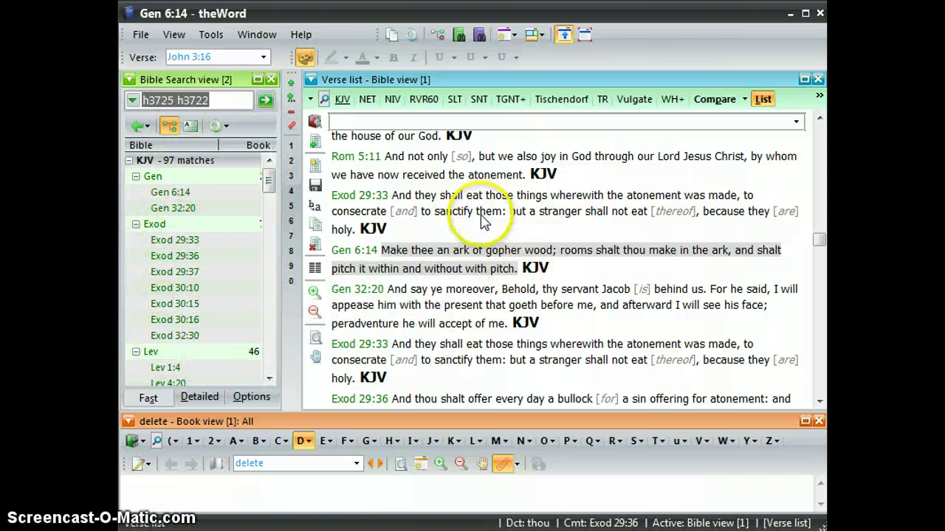
right_click(434, 184)
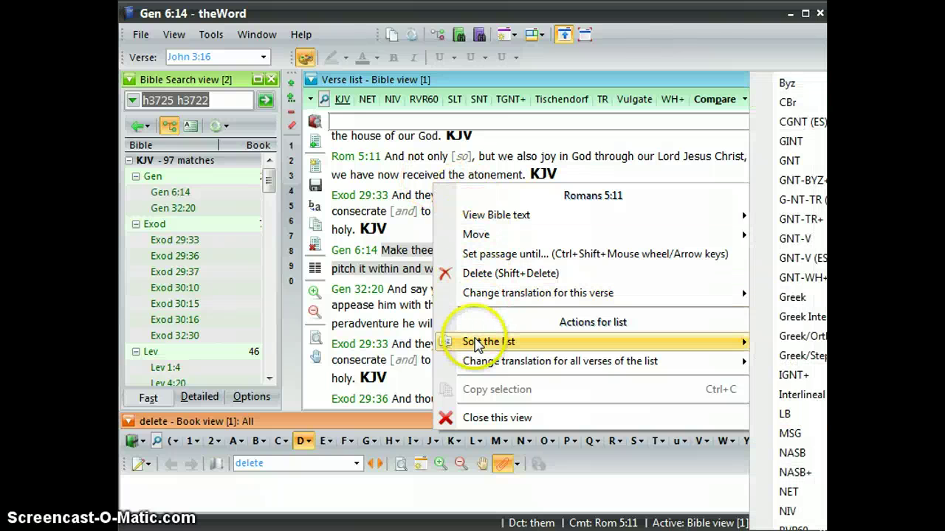
mouse_move(476, 344)
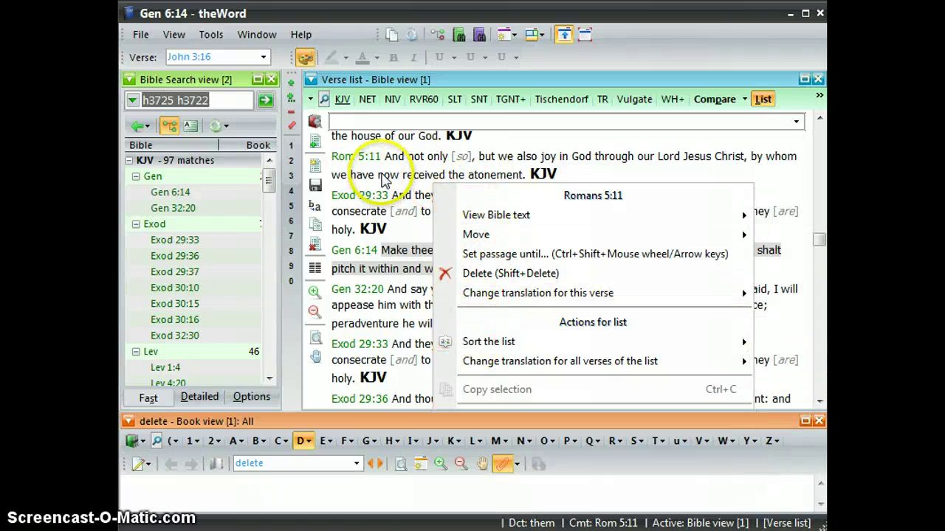
left_click(336, 168)
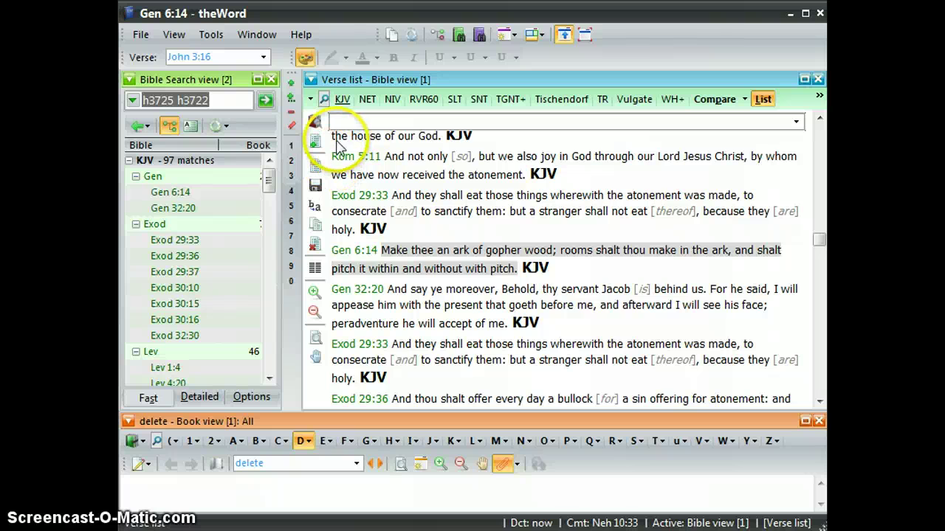
right_click(336, 145)
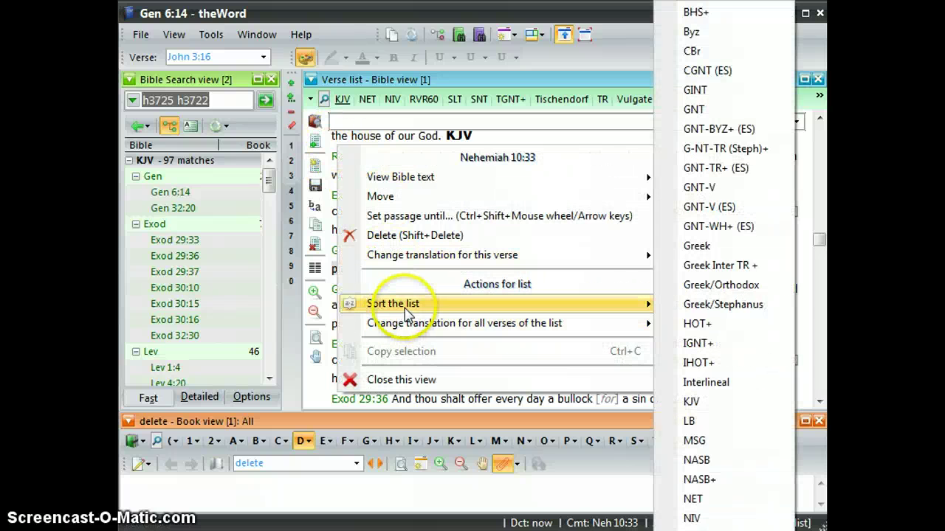
mouse_move(404, 313)
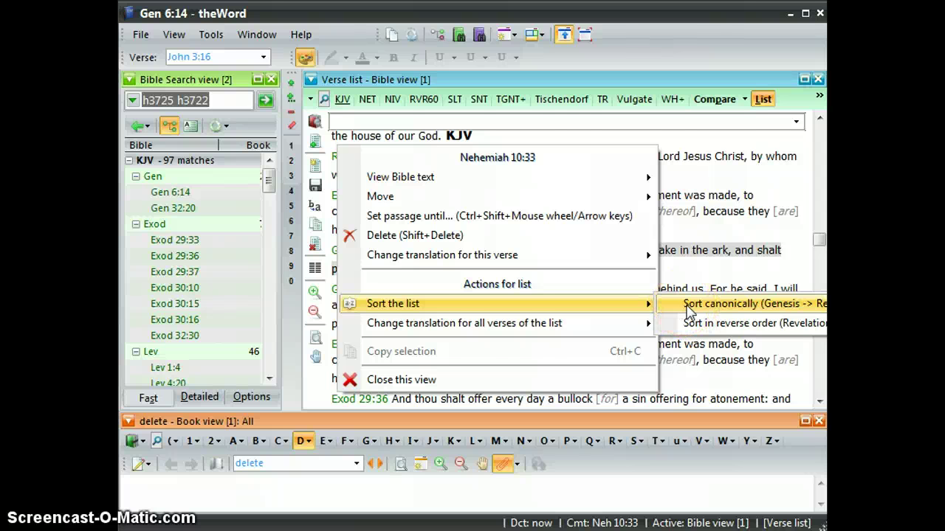
left_click(690, 304)
Delete the first of the two Exodus 29:33 entries at the beginning of the sorted verse list.
scroll(689, 310, "down", 3)
left_click(483, 209)
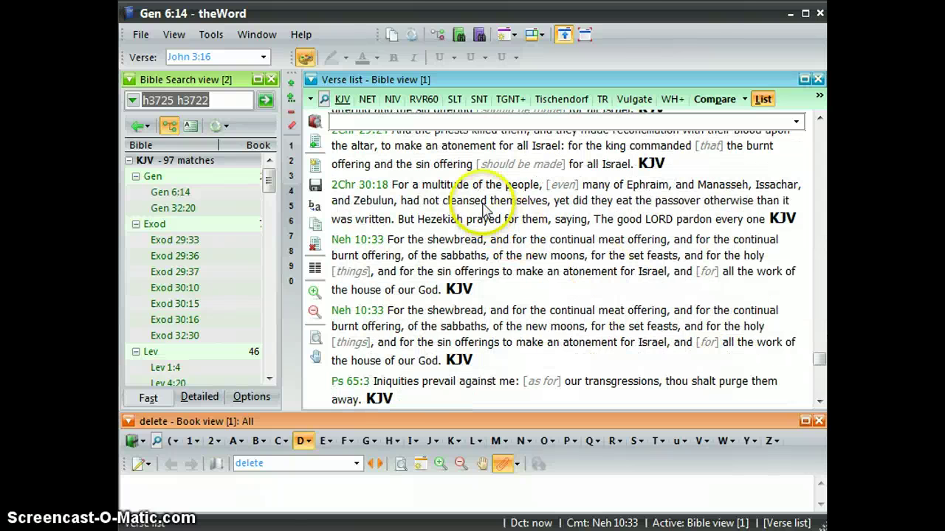
scroll(484, 203, "up", 7)
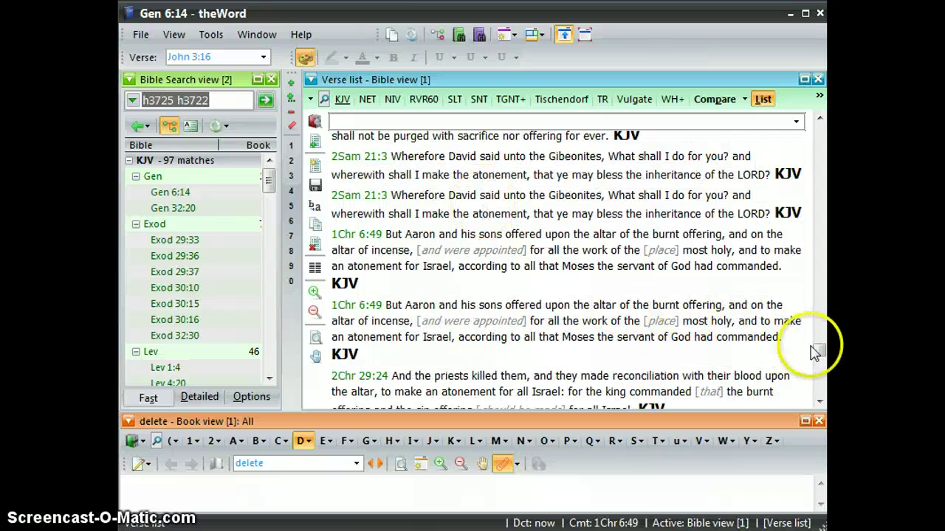
left_click_drag(818, 354, 818, 99)
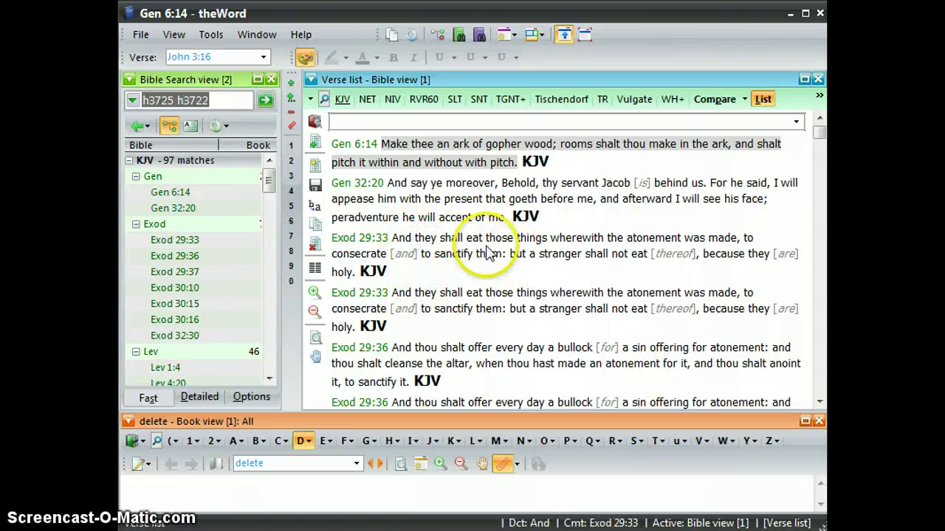
right_click(363, 249)
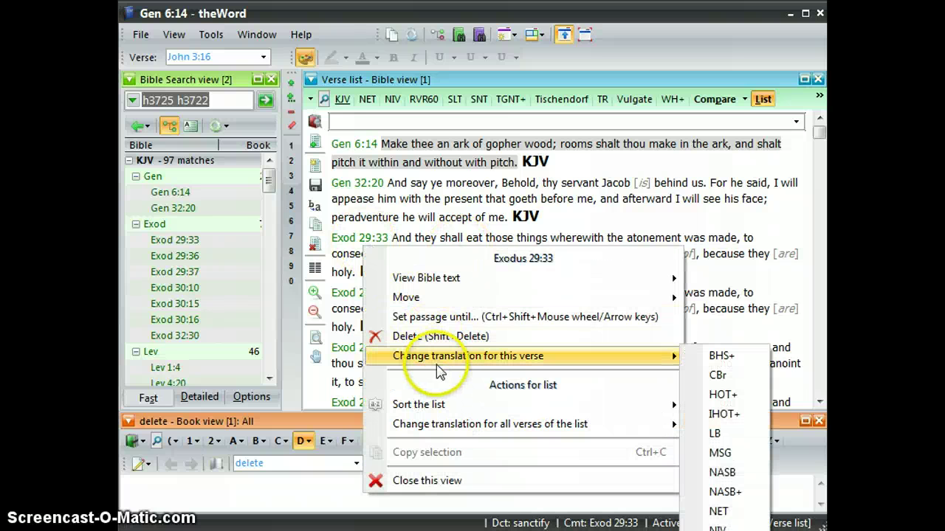
left_click(443, 343)
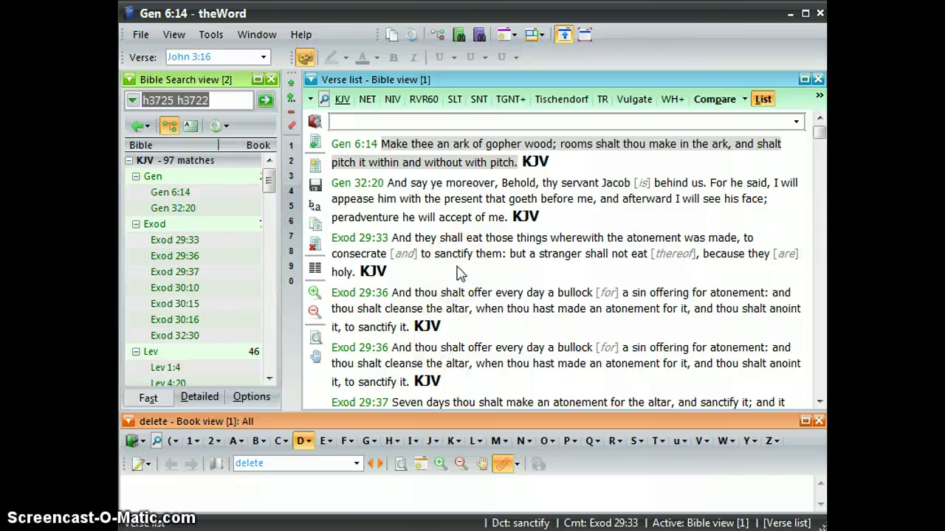
Delete one duplicate entry each of Exodus 30:10 and Exodus 29:37 from the verse list.
left_click(821, 347)
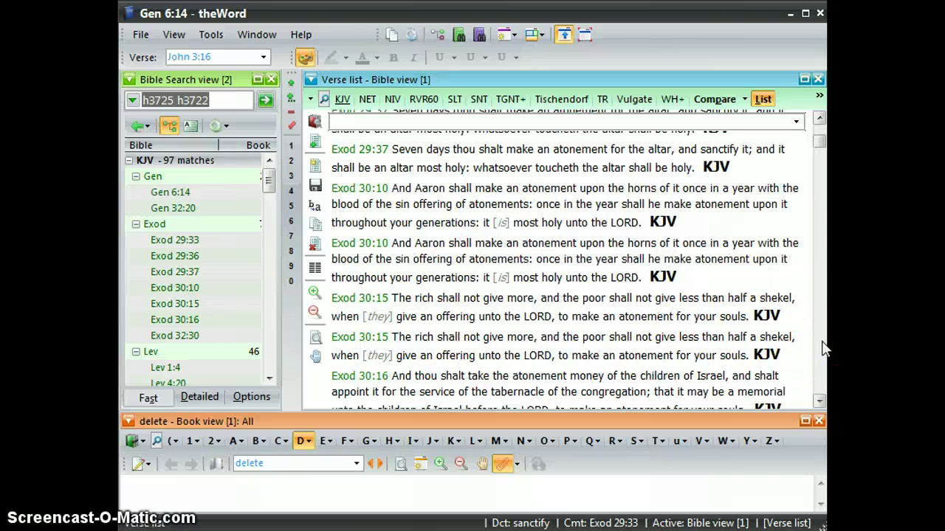
right_click(369, 193)
left_click(422, 285)
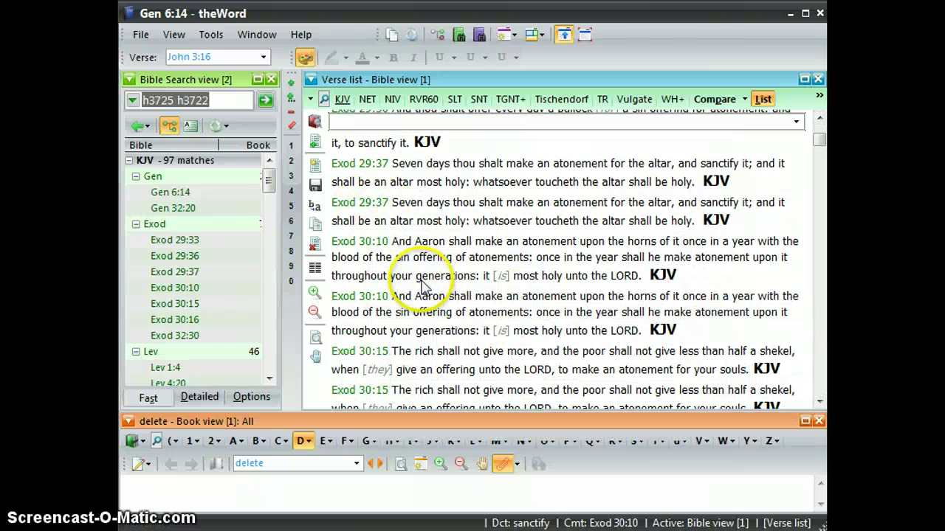
right_click(369, 166)
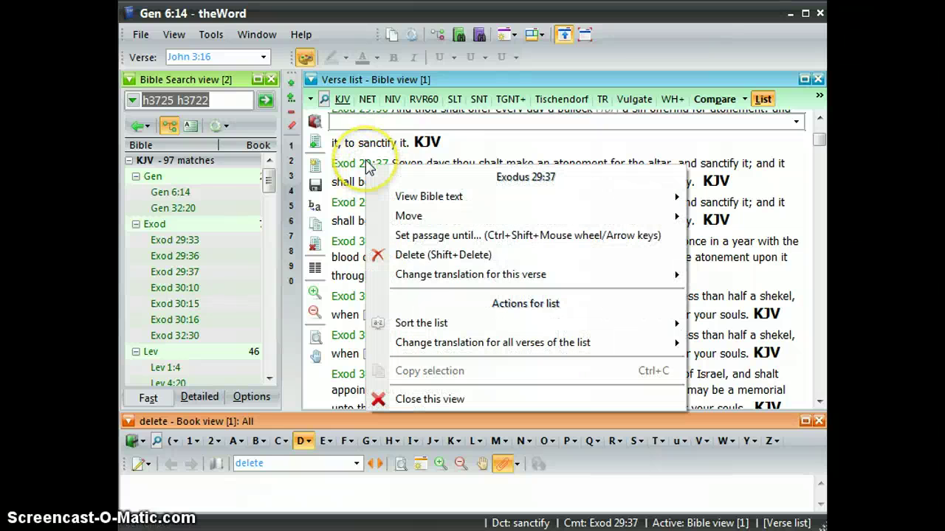
left_click(442, 255)
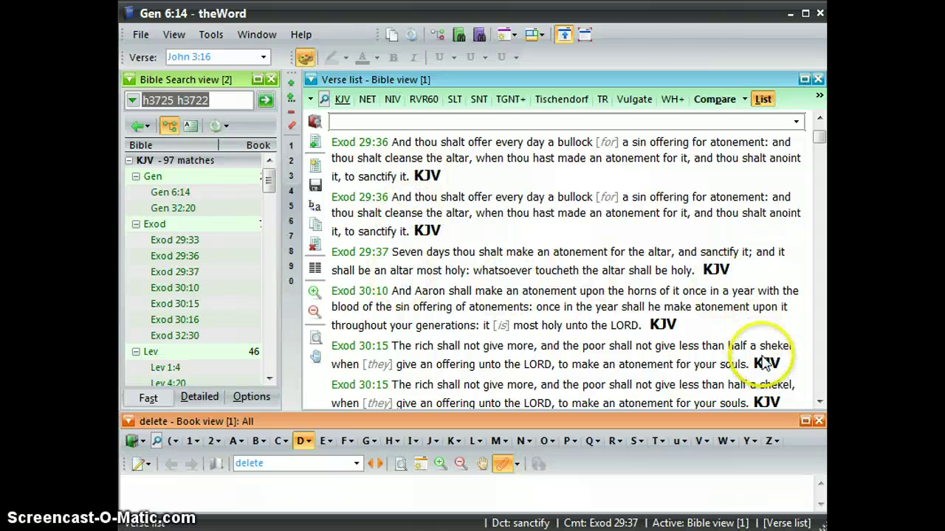
Look through the Leviticus entries of the verse list for further duplicates.
scroll(568, 295, "down", 5)
scroll(568, 258, "down", 15)
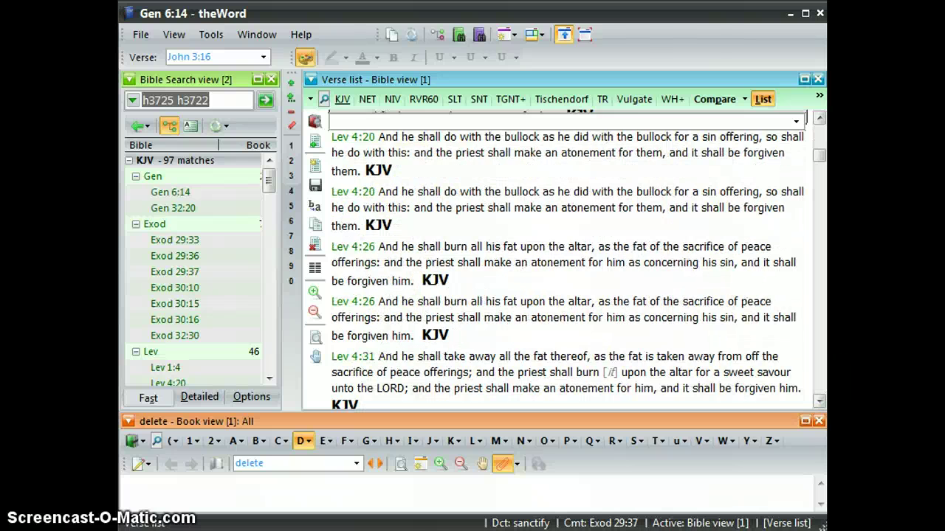
scroll(568, 258, "down", 10)
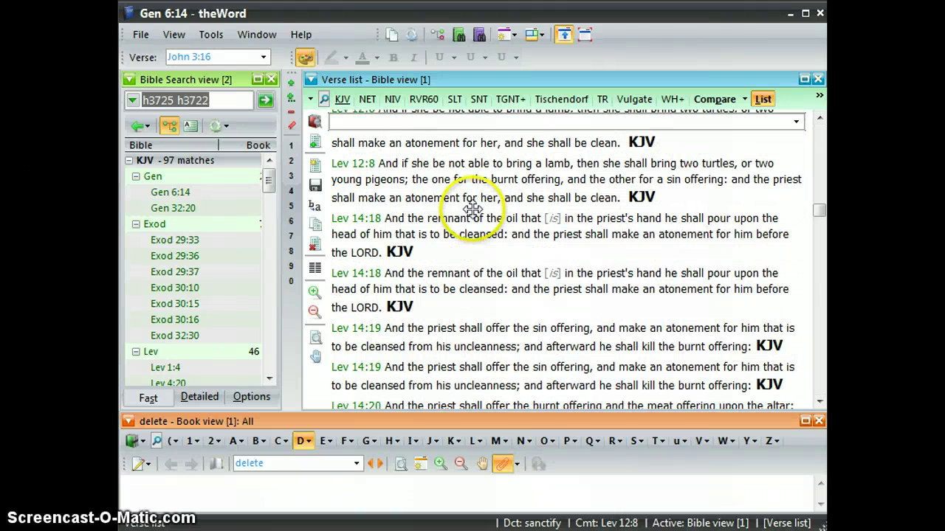
Copy only the verse references of the verse list and paste them into the "delete" topic in the maximised book view.
left_click(319, 223)
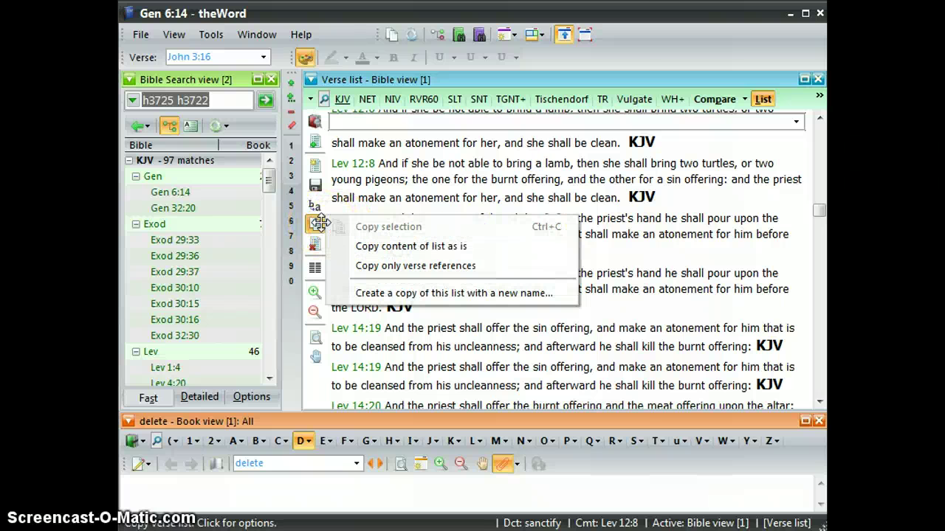
left_click(375, 268)
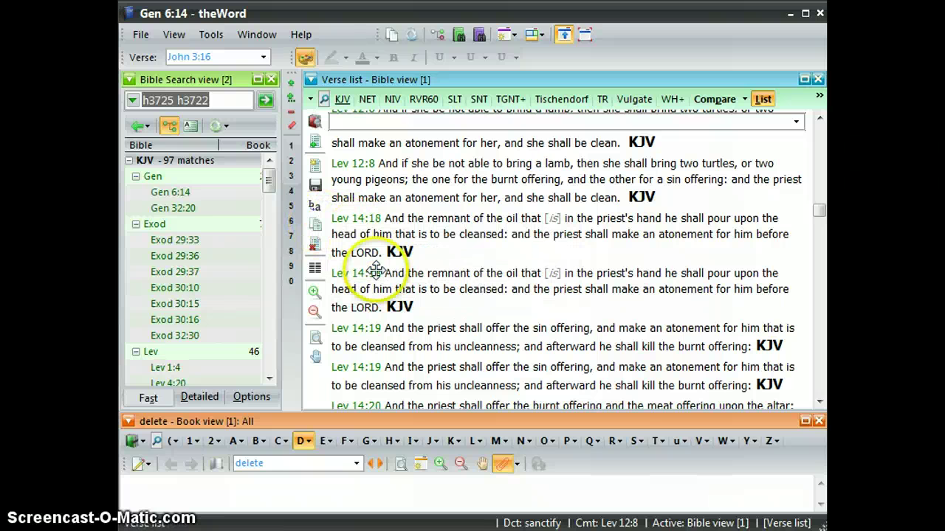
left_click(803, 426)
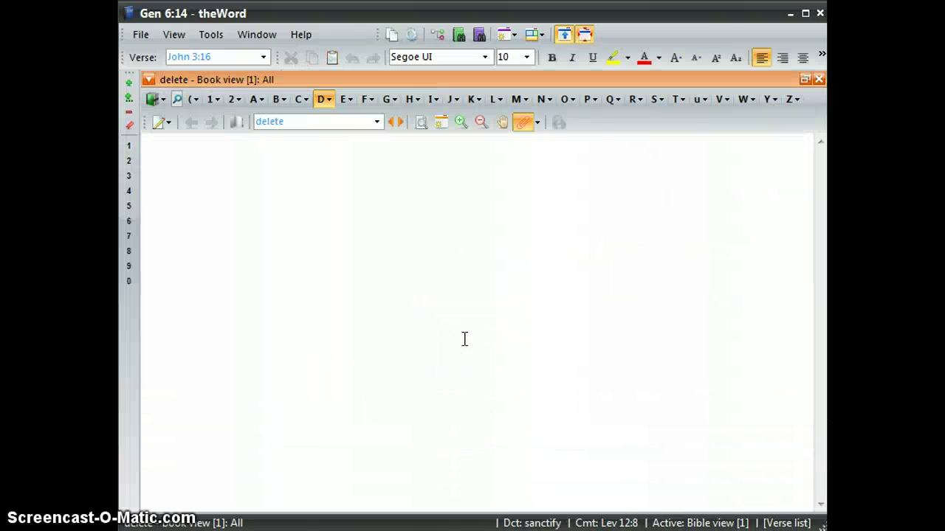
key("ctrl+v")
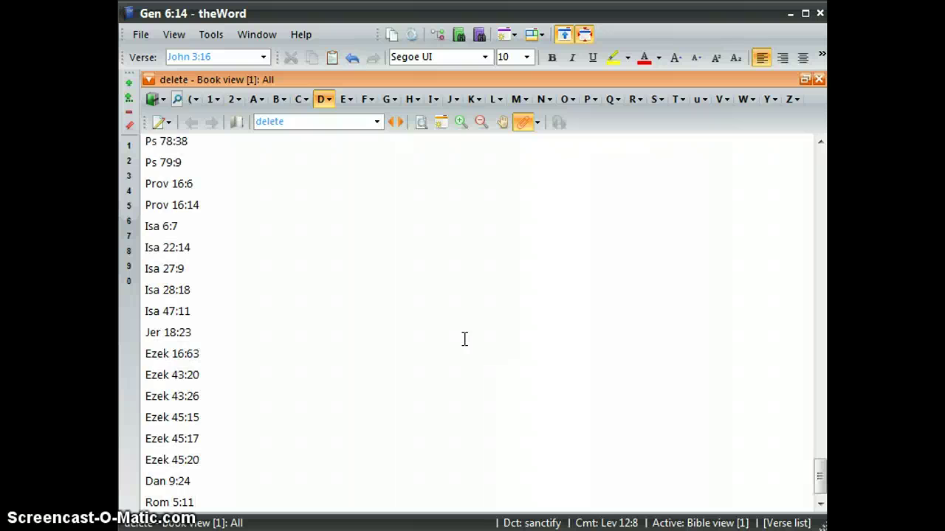
scroll(464, 339, "up", 7)
left_click(388, 268)
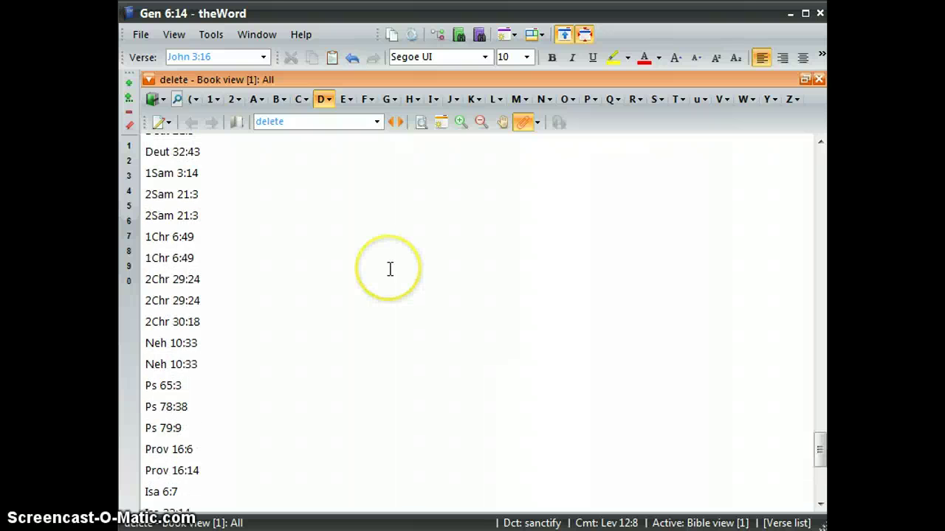
scroll(390, 269, "up", 15)
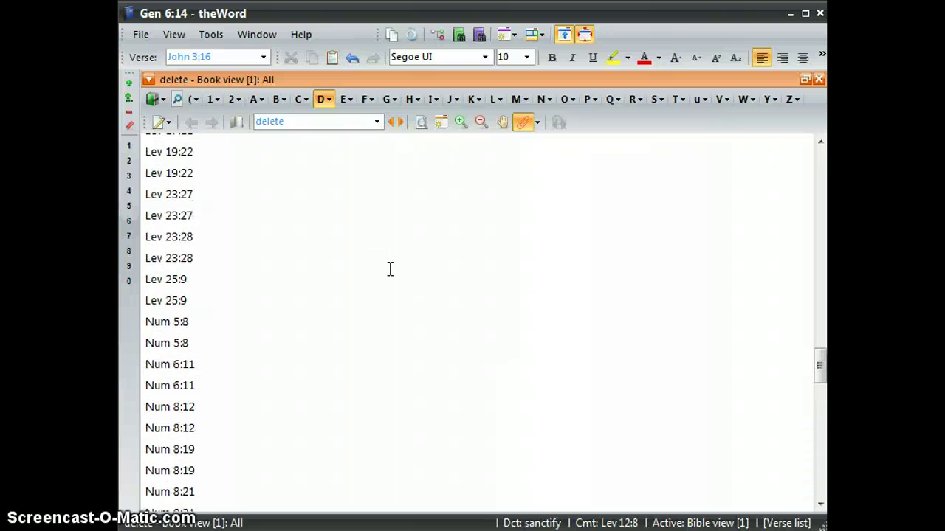
scroll(390, 269, "up", 4)
left_click(389, 269)
Undo the pasting of the verse references and return the book view to its normal size.
key("ctrl+z")
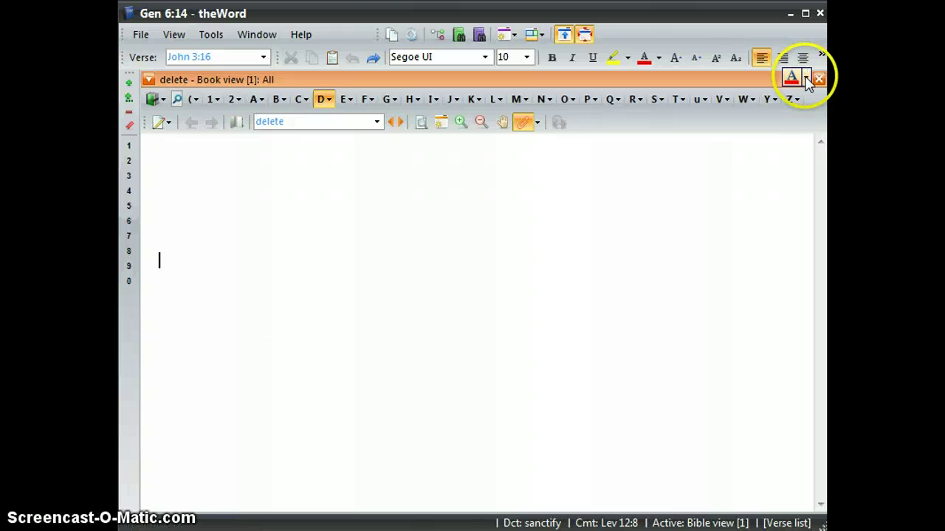
left_click(806, 78)
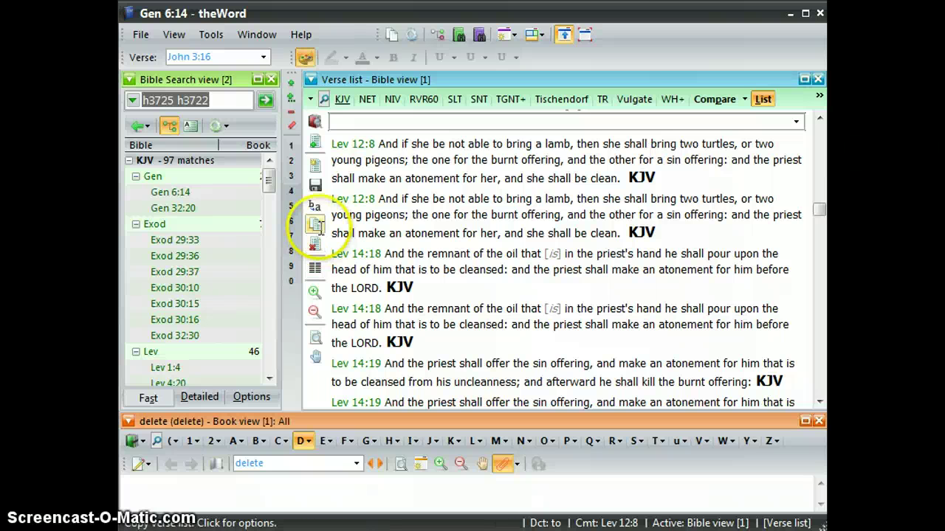
Copy the verse list's content as is and paste it into the "delete" topic in the maximised book view.
left_click(315, 223)
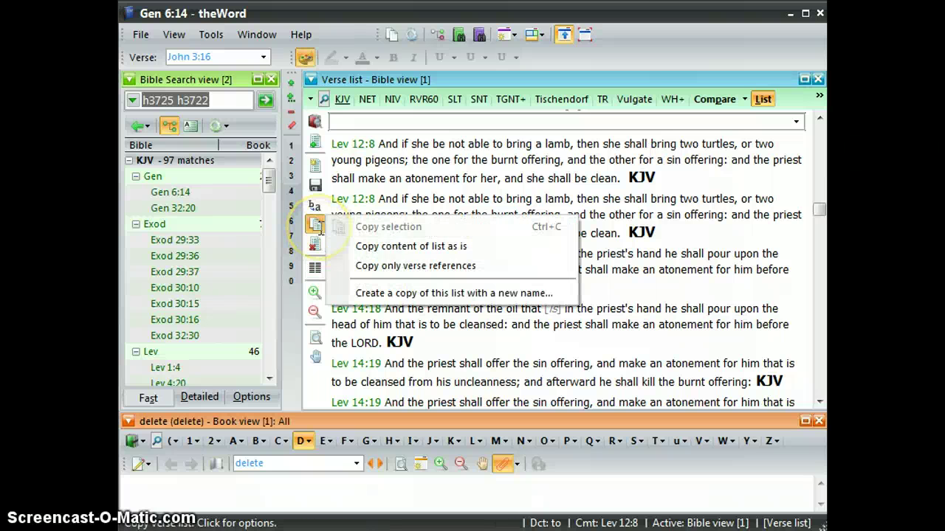
left_click(394, 248)
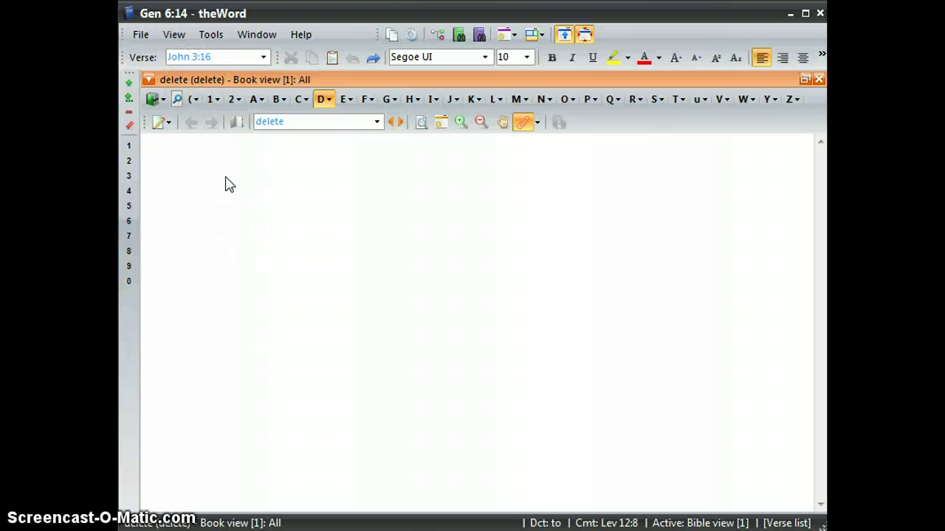
key("ctrl+v")
Look through the pasted verses in the "delete" topic from the prophets back to Genesis 6:14.
left_click(317, 327)
scroll(321, 327, "up", 4)
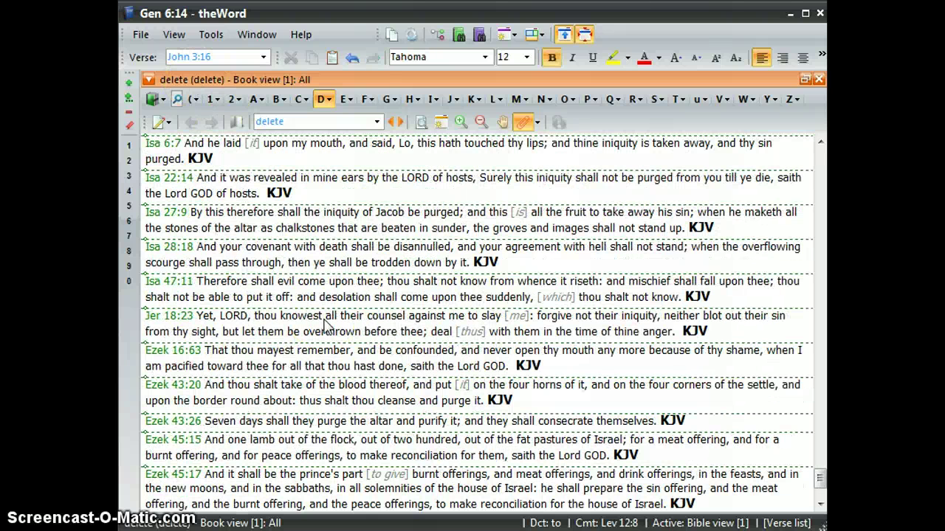
scroll(325, 327, "up", 15)
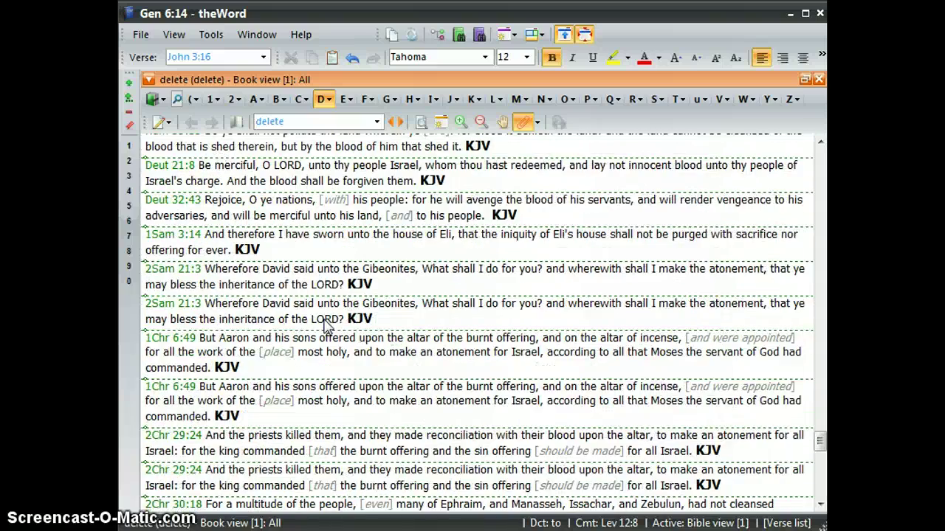
scroll(325, 327, "up", 15)
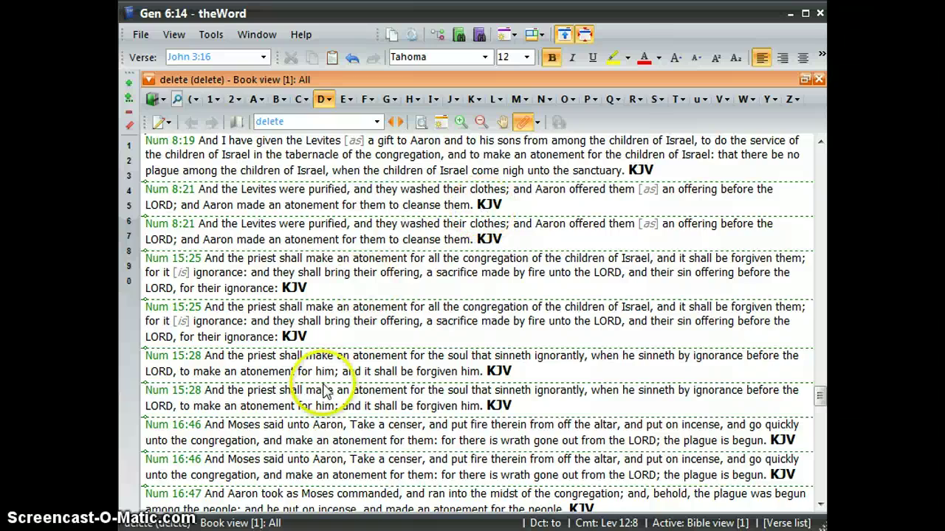
scroll(327, 391, "up", 2)
scroll(327, 391, "up", 15)
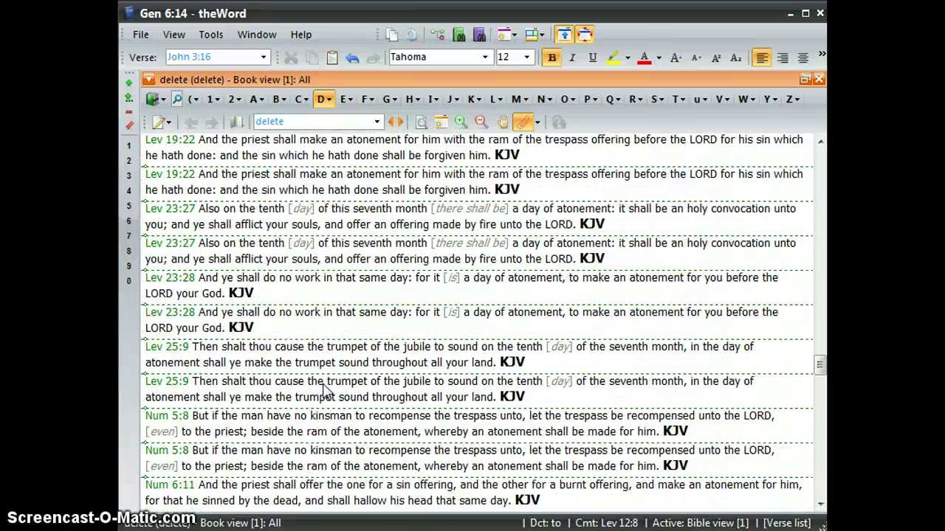
scroll(324, 391, "up", 15)
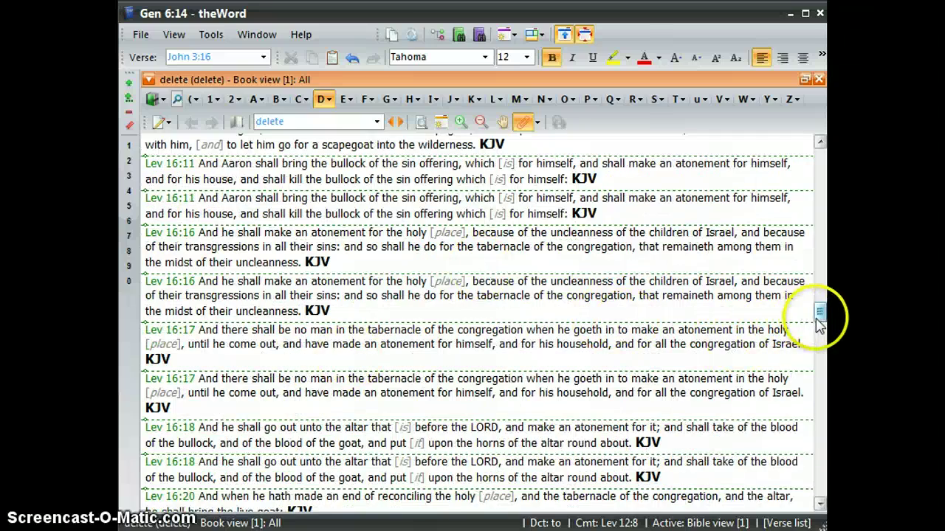
left_click_drag(818, 317, 819, 153)
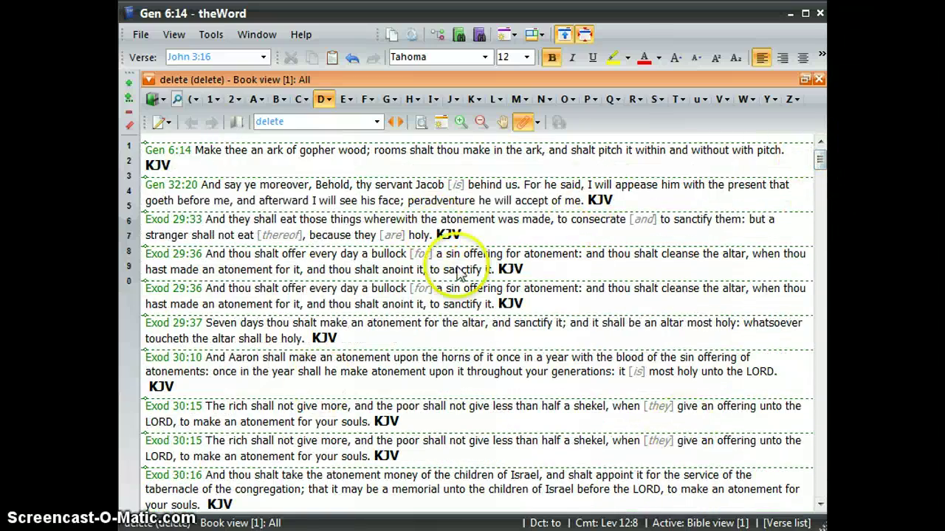
Return the book view to the shared layout and make its pane taller beneath the verse list.
left_click(806, 81)
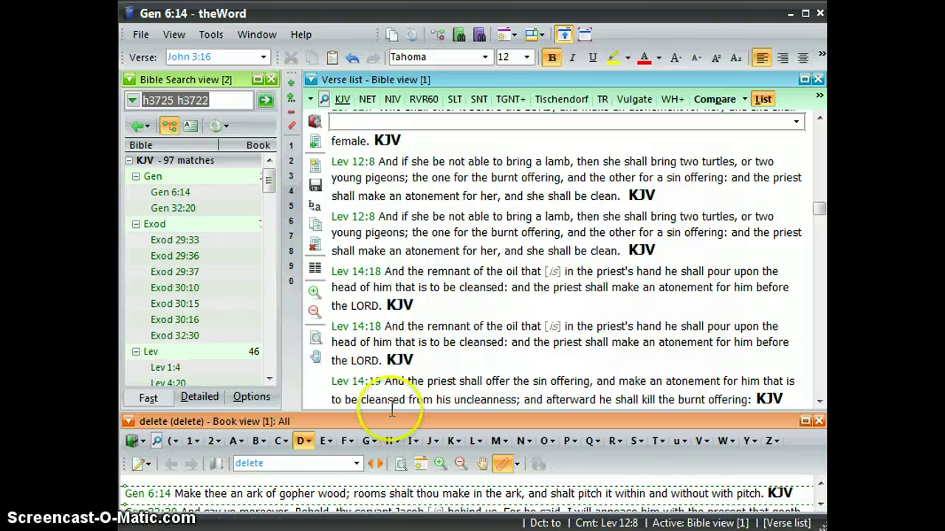
left_click_drag(391, 412, 389, 327)
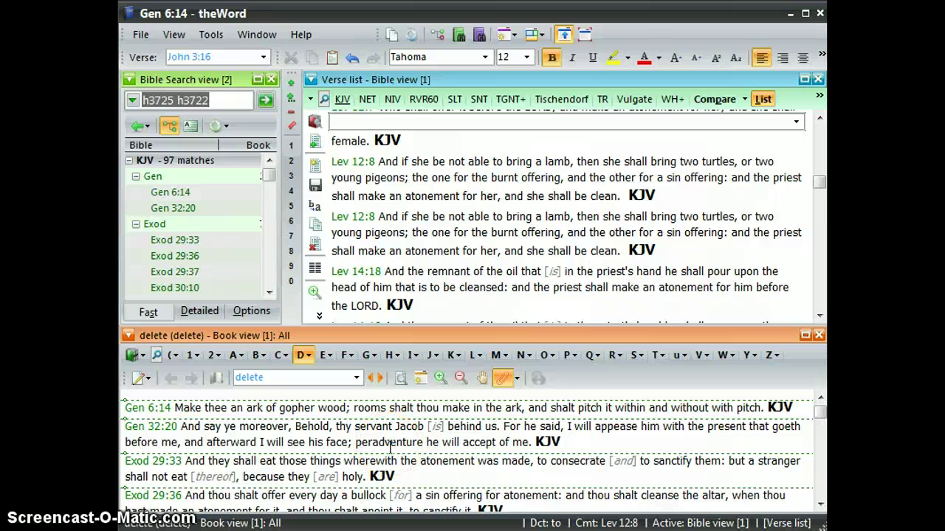
right_click(452, 177)
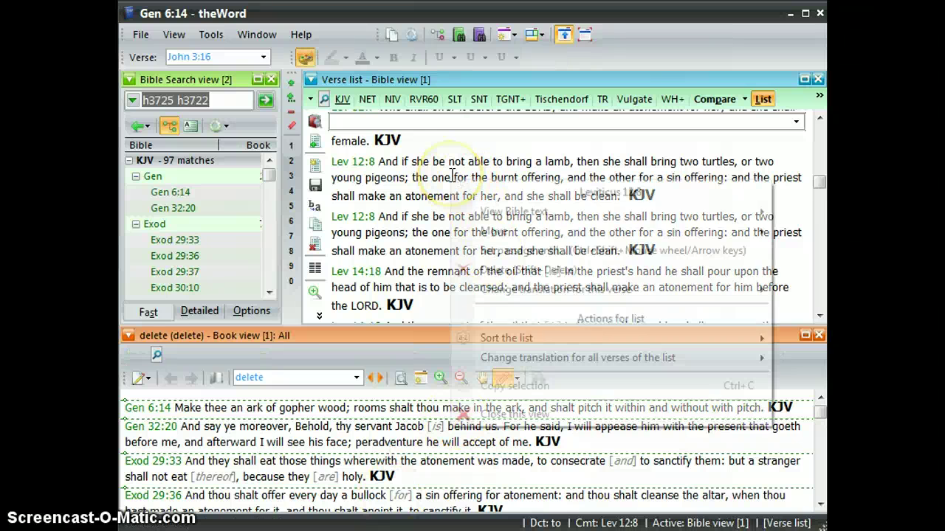
left_click(410, 168)
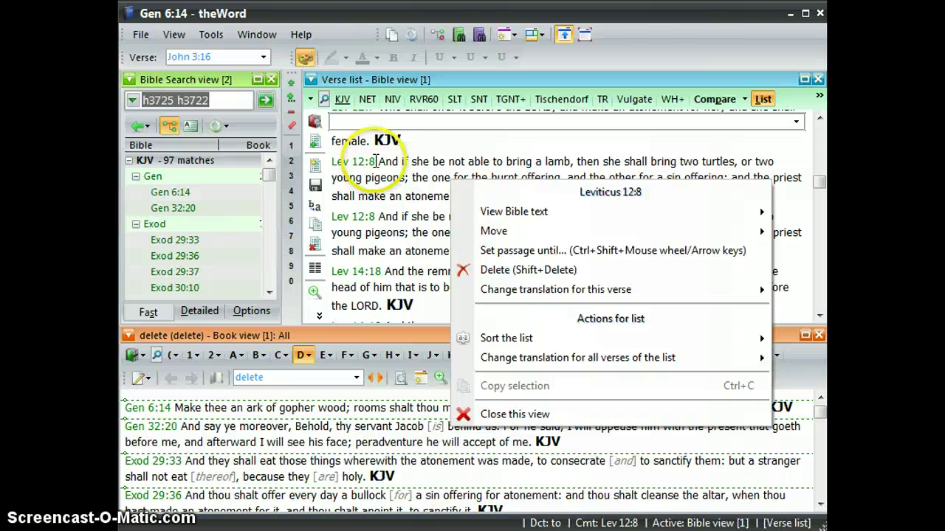
left_click(412, 171)
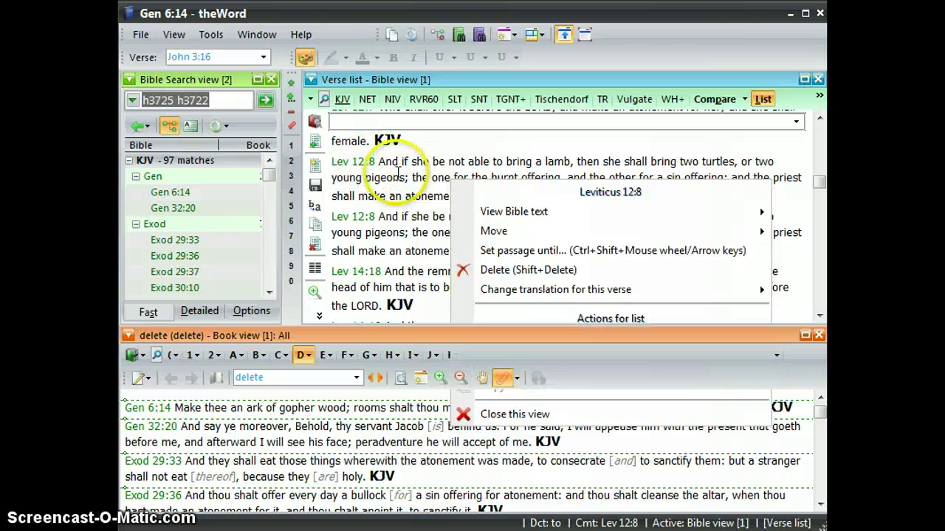
right_click(353, 161)
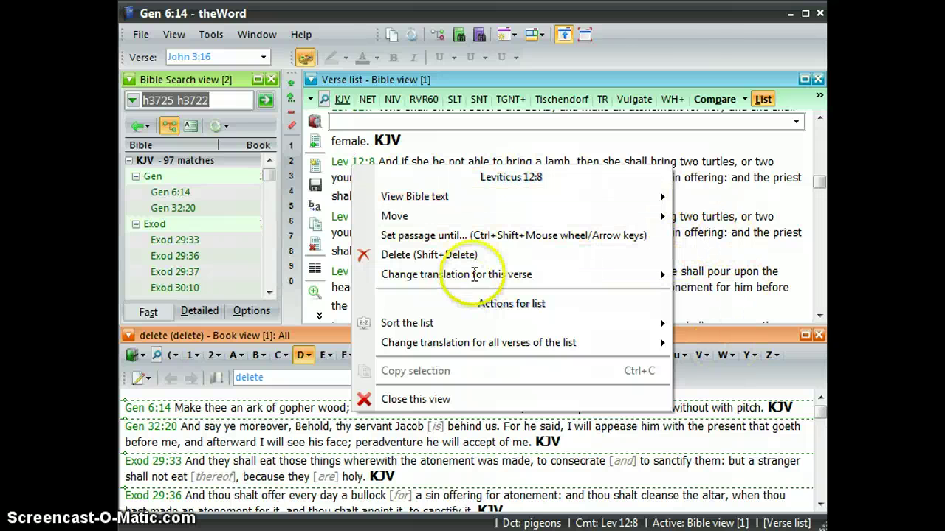
left_click(711, 196)
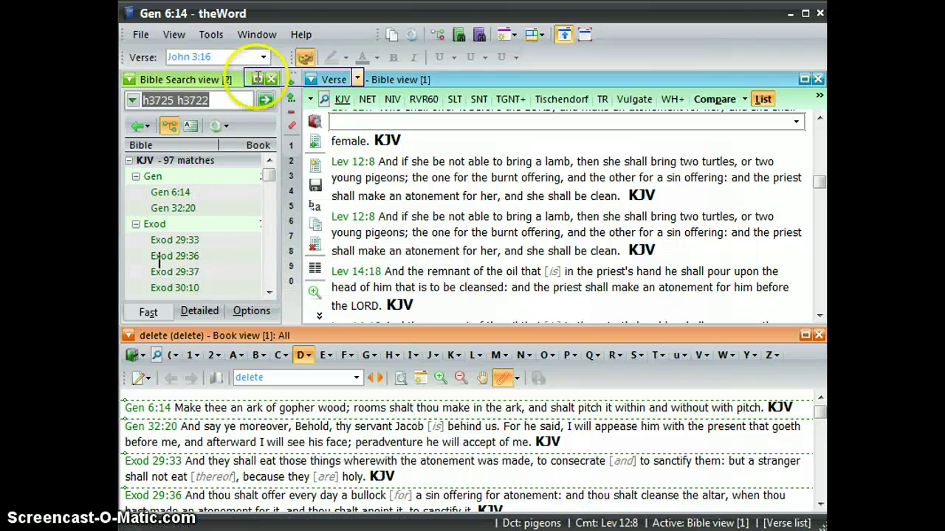
Maximise the Bible search view, show the verse text beside each reference and narrow the reference column.
left_click(258, 78)
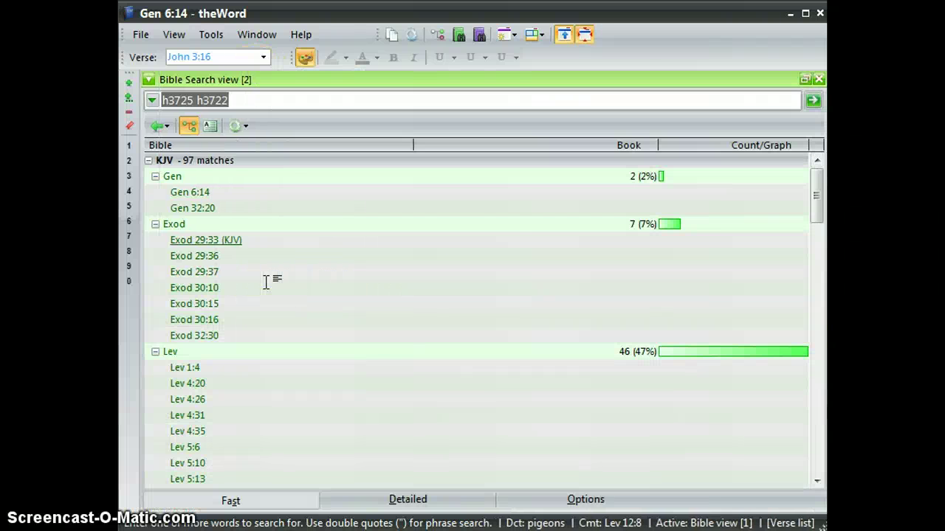
key("ctrl+t")
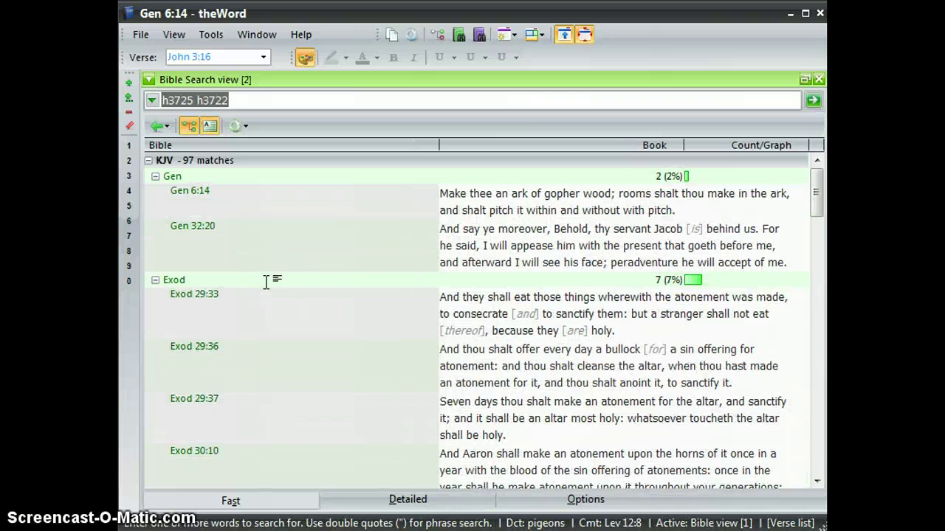
left_click(437, 146)
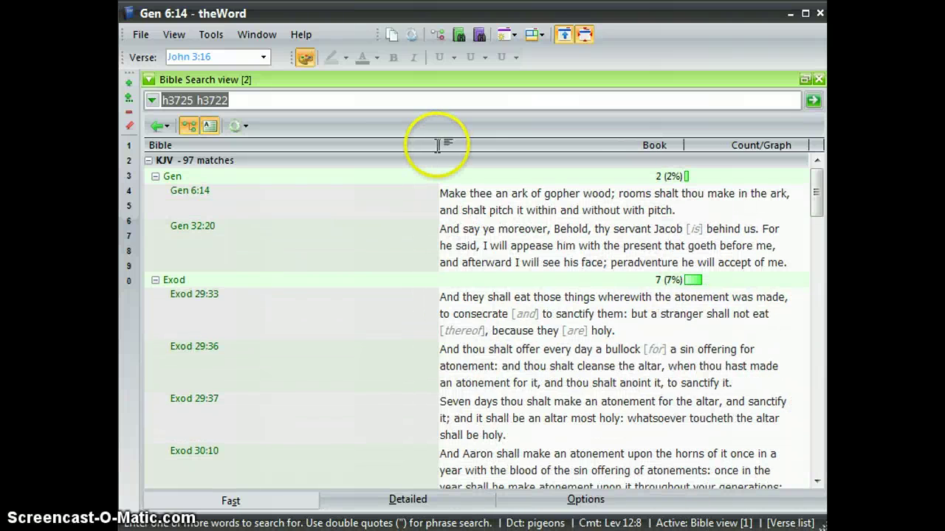
left_click_drag(439, 144, 244, 141)
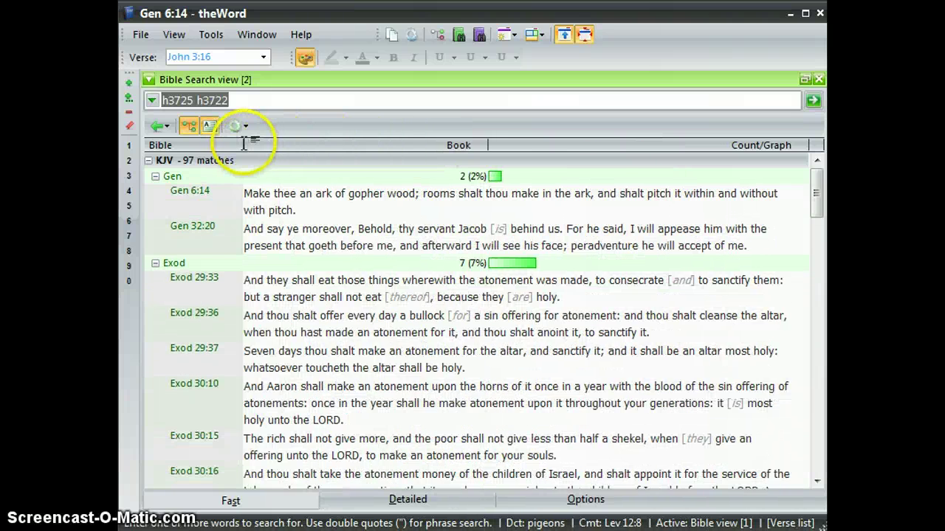
Open Exodus 29:37 from the search results in the Bible view and return the search view to its normal size.
scroll(435, 318, "down", 5)
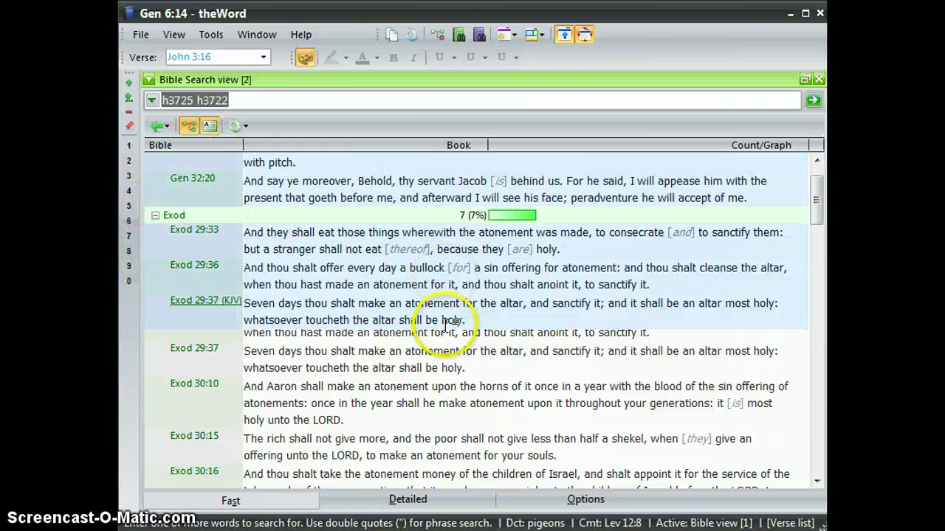
scroll(445, 325, "up", 4)
left_click(433, 301)
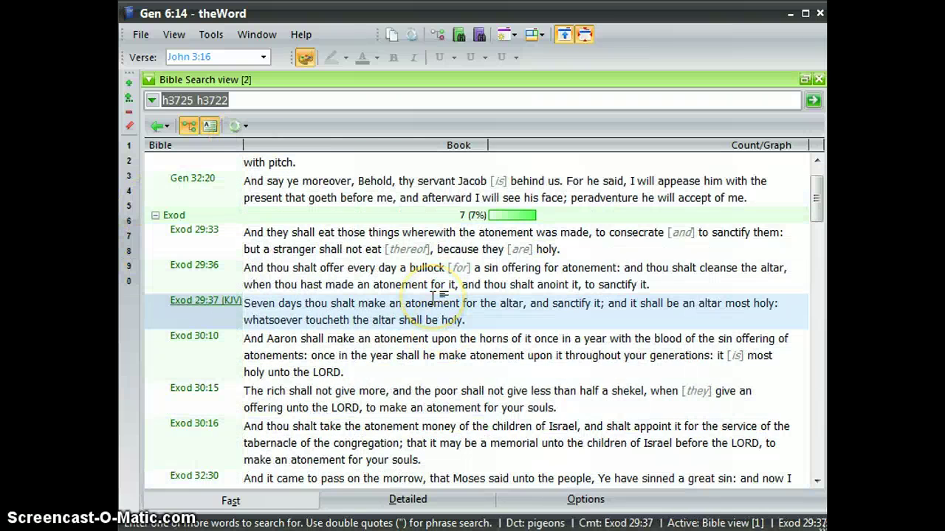
scroll(434, 296, "up", 1)
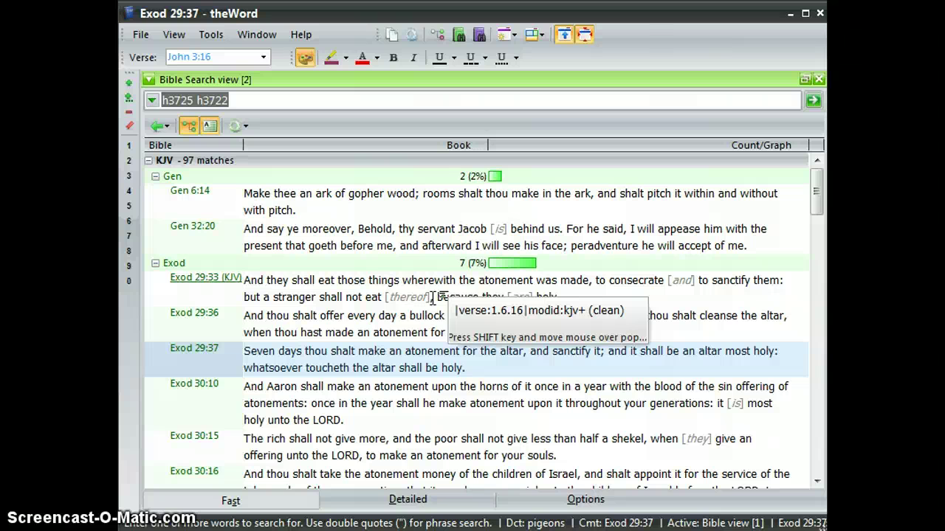
left_click(797, 109)
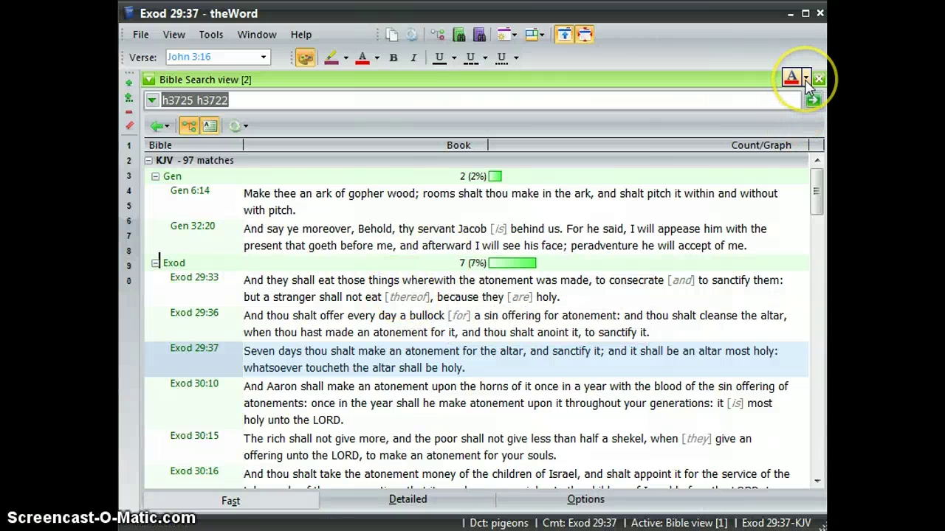
left_click(805, 79)
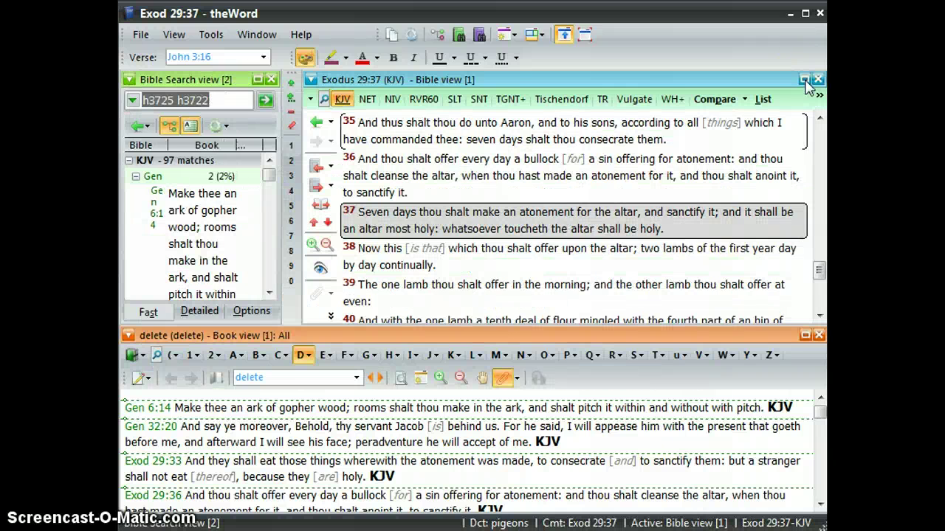
Widen the Bible search pane beside the Bible view and narrow its reference column to give the verse text more room.
left_click_drag(394, 195, 549, 196)
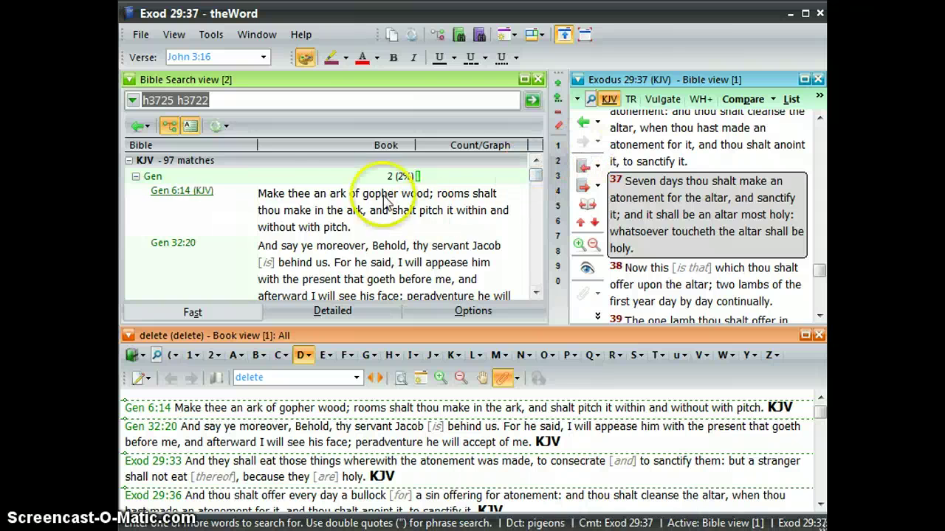
left_click_drag(258, 145, 199, 146)
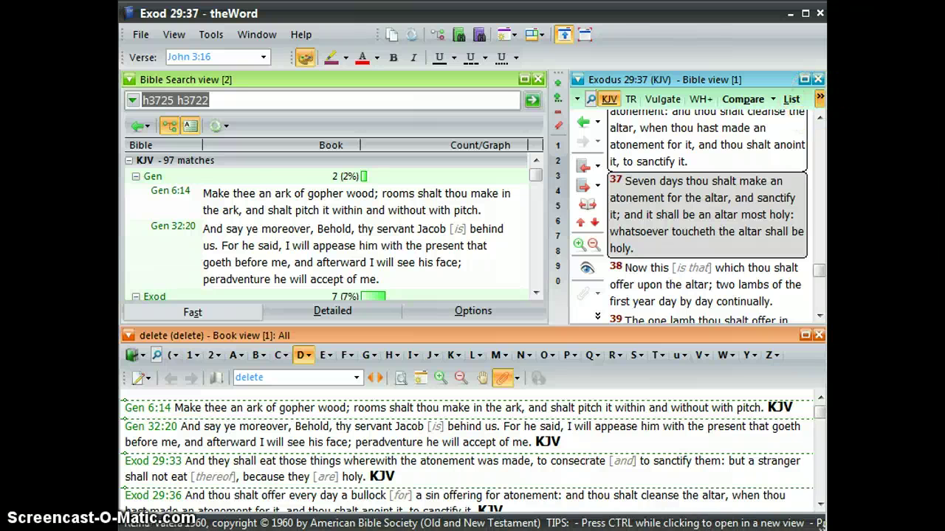
Switch the Bible view's Exodus 29:37 passage to the NIV translation.
left_click(819, 98)
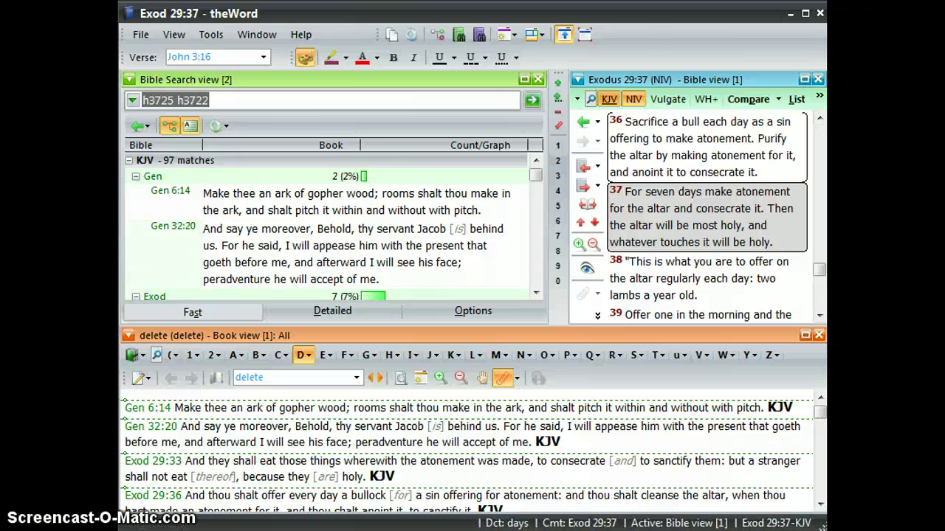
Return Exodus 29:37 to the KJV with Strong's numbers shown and open the H3722 dictionary entry from the word "atonement".
left_click(609, 98)
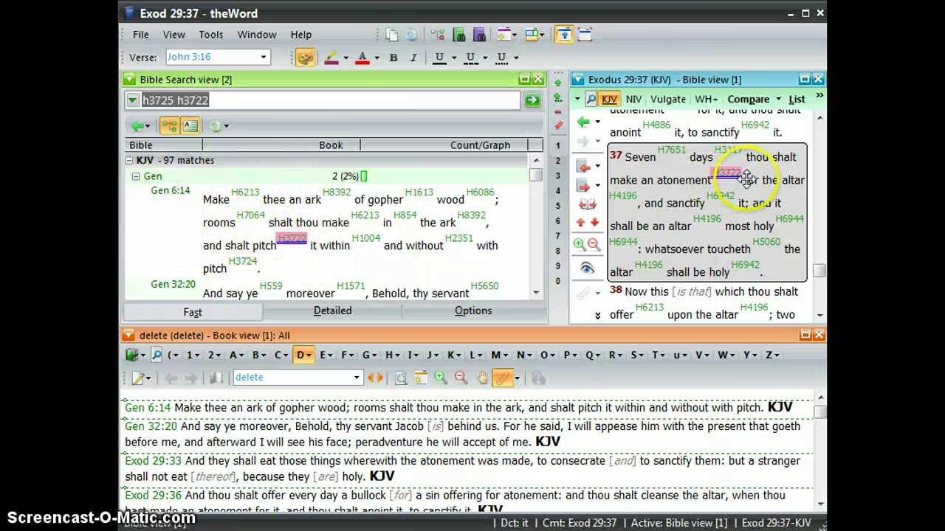
mouse_move(726, 170)
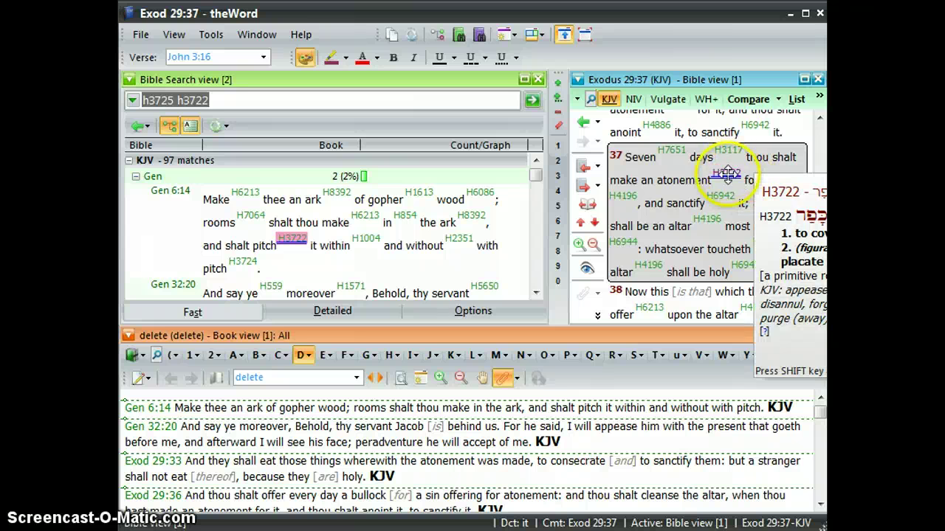
left_click(727, 174)
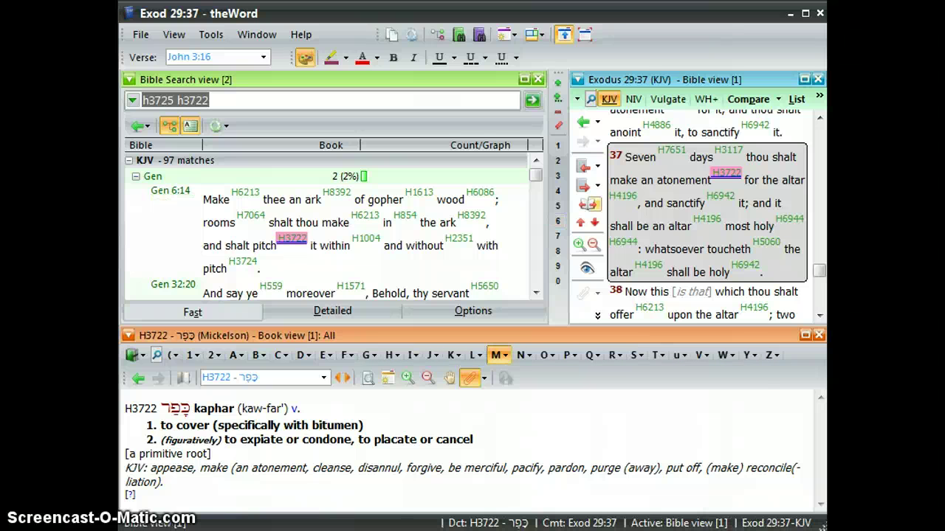
Widen the Bible view by narrowing the search pane beside it, and hide the Strong's numbers in the KJV text.
mouse_move(622, 195)
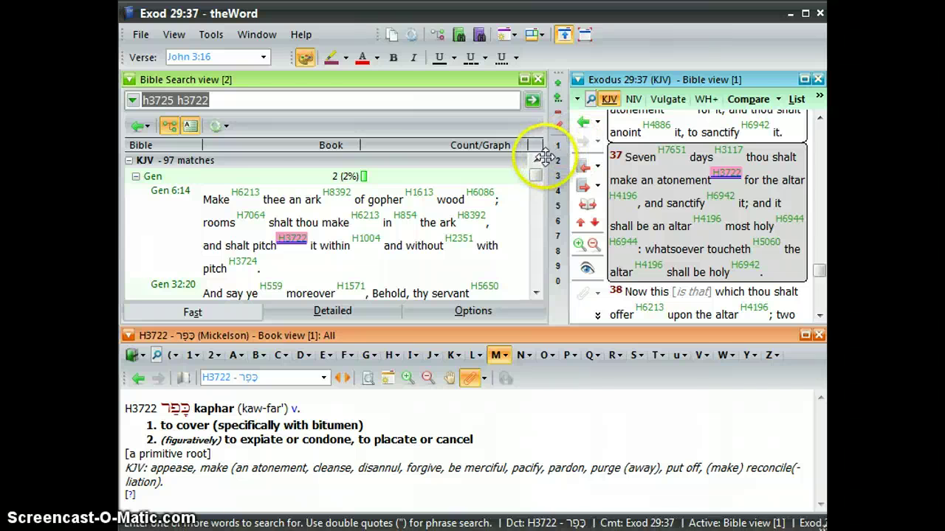
left_click_drag(547, 155, 337, 177)
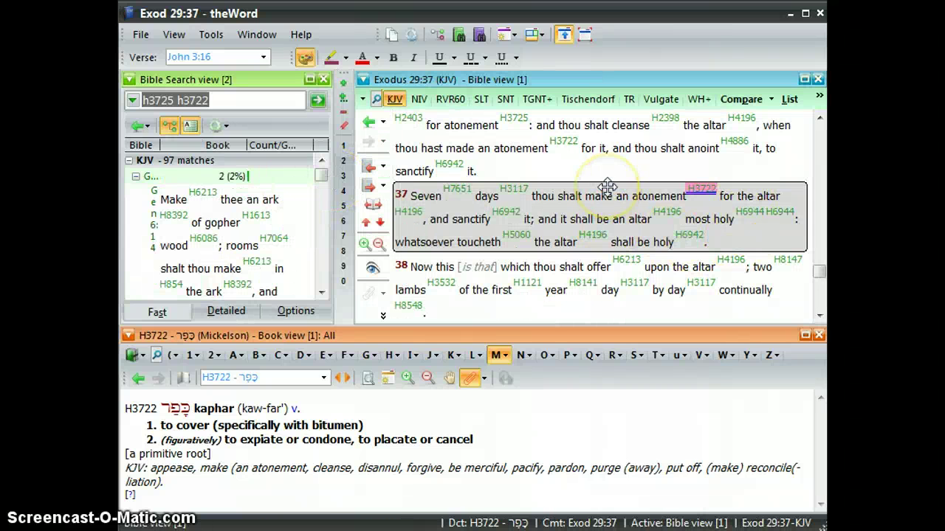
key("ctrl+shift+s")
Switch the Bible view to the verse list and save the list under the title "atonement".
left_click(759, 104)
left_click(789, 99)
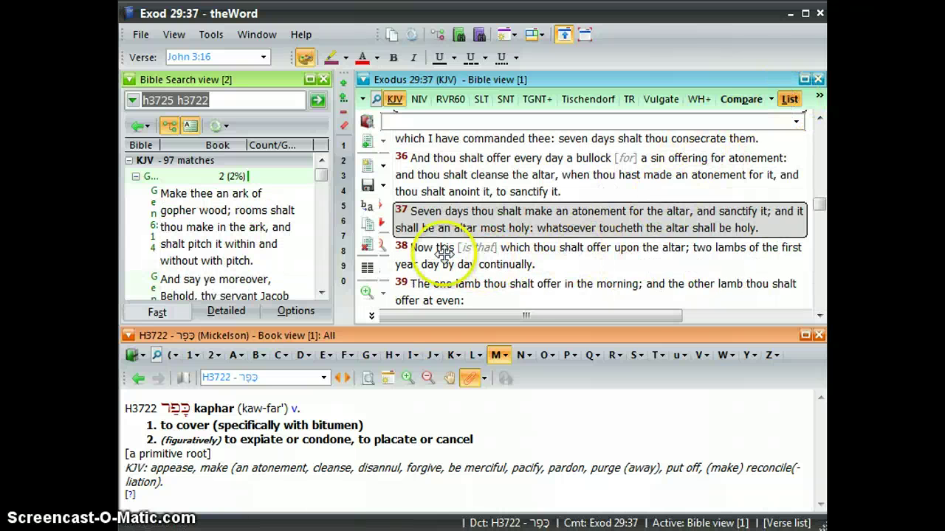
left_click(368, 184)
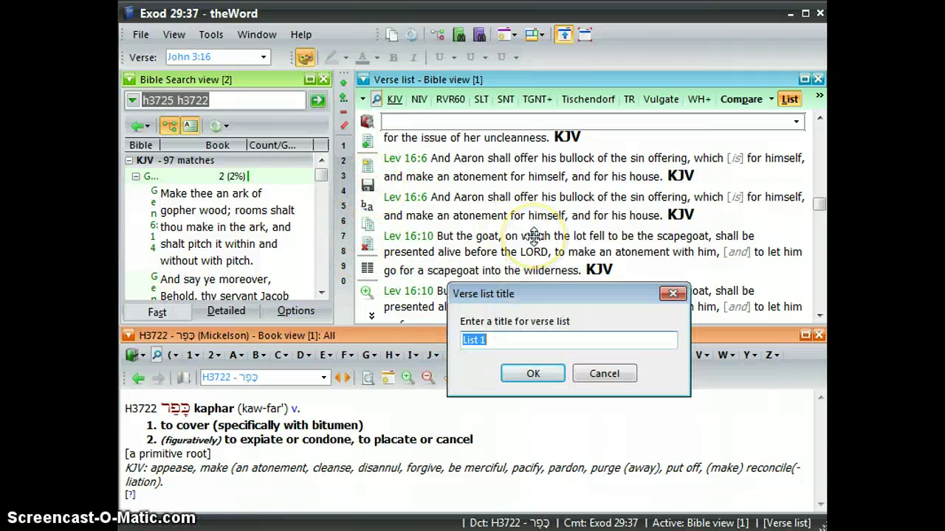
key("Return")
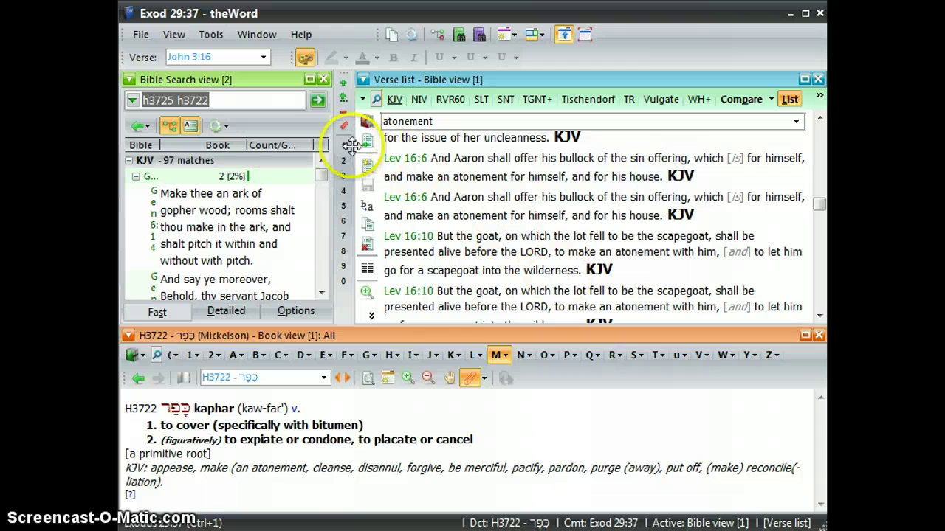